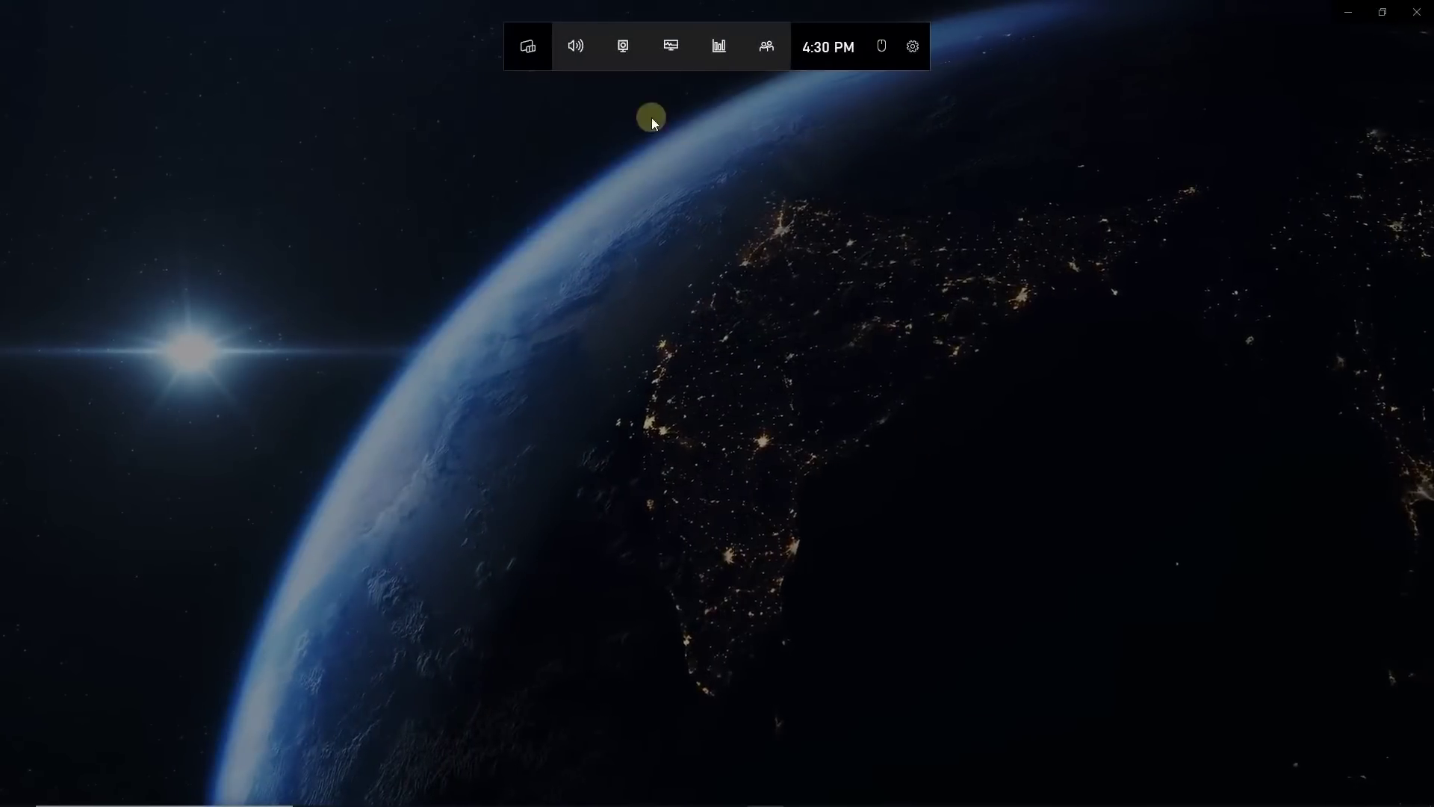
Start a desktop screen recording from the Game Bar Capture widget
click(622, 49)
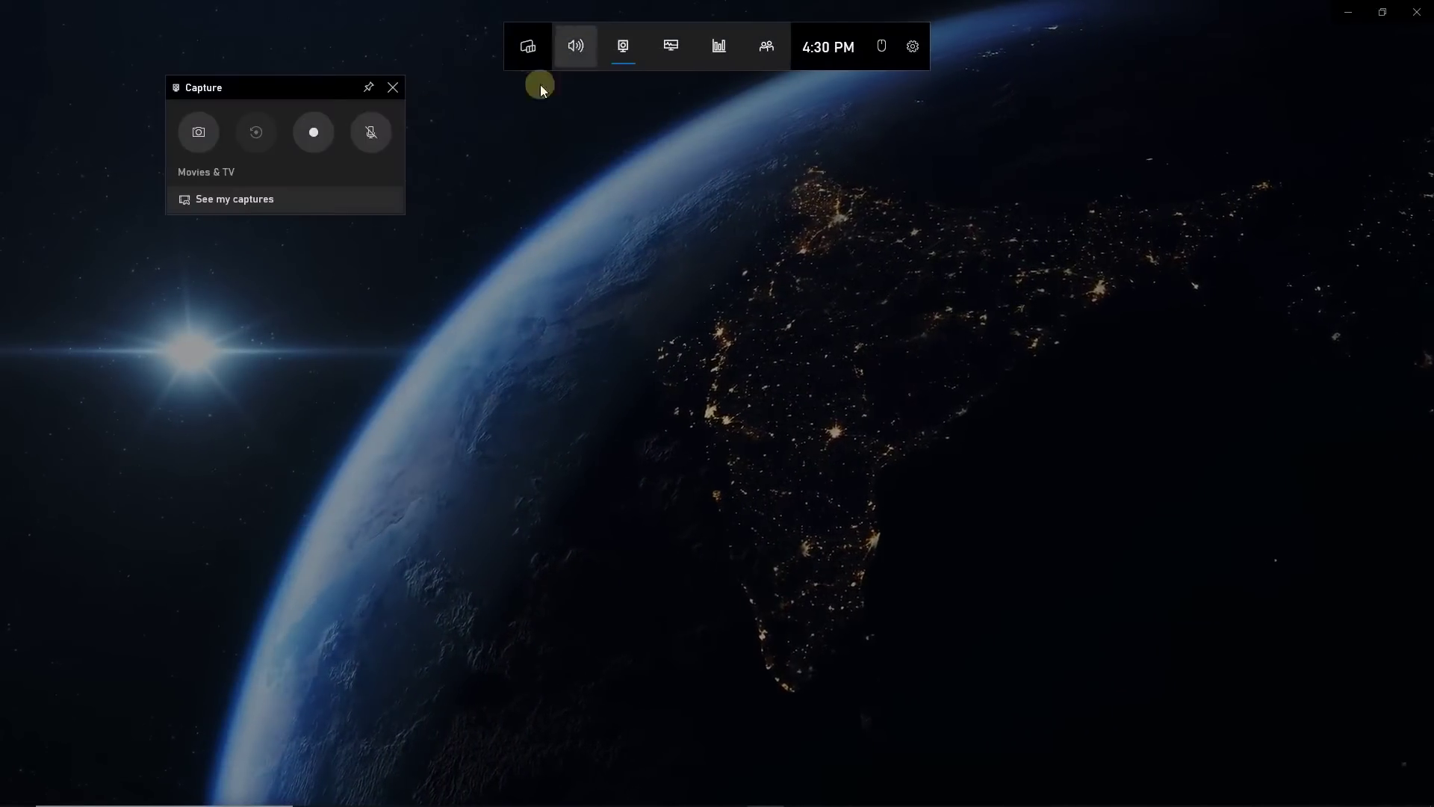
click(312, 133)
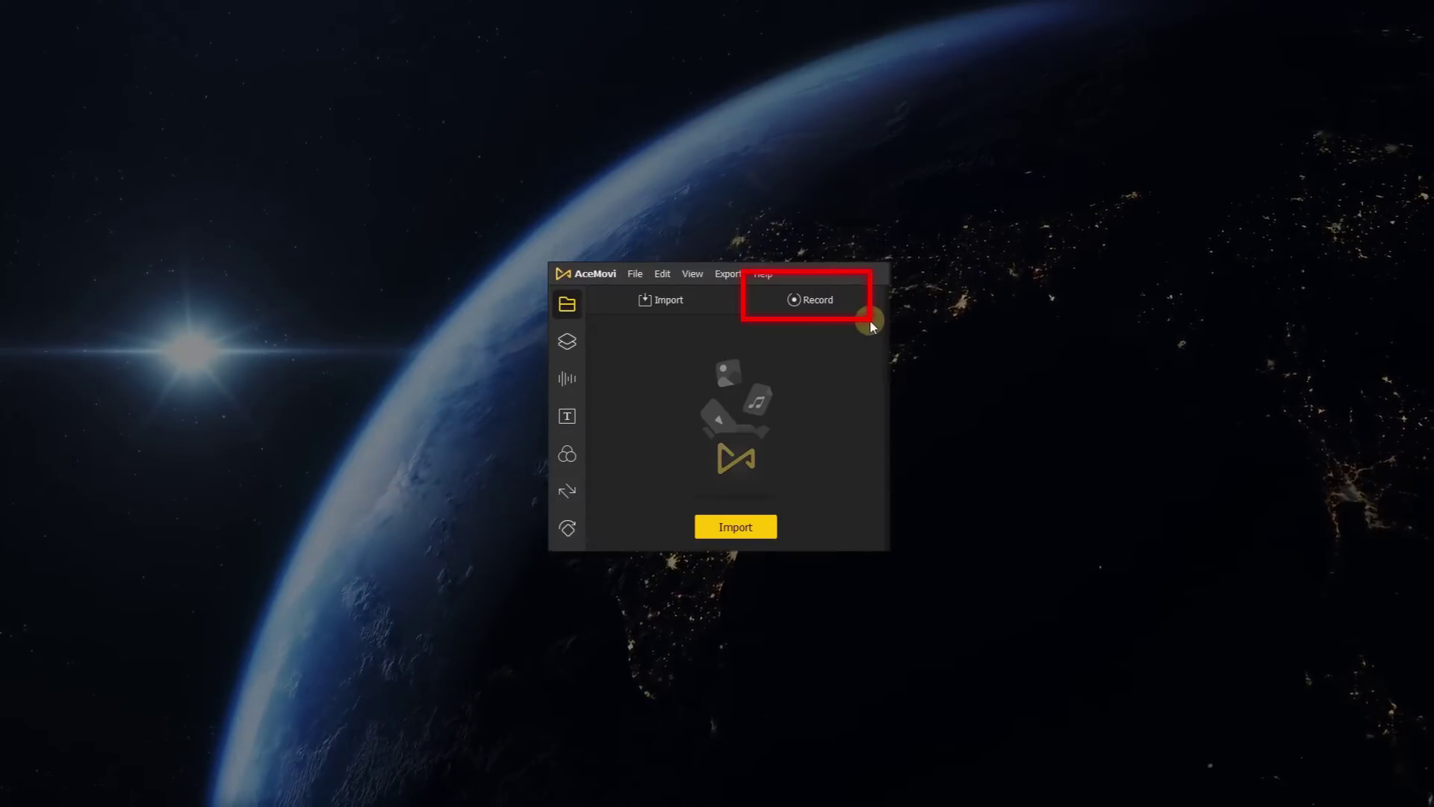
Launch the AceMovi Recorder for screen capture
click(813, 307)
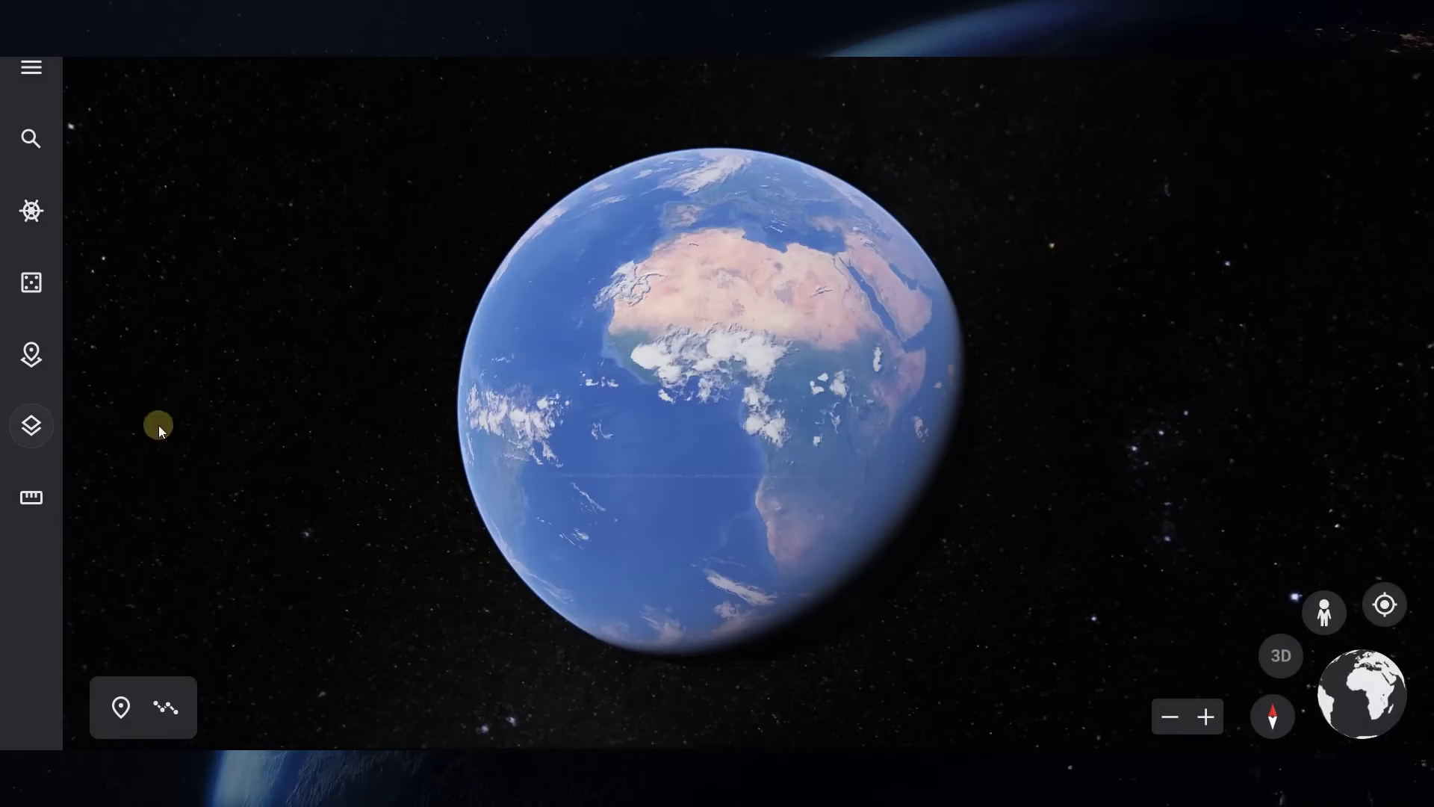
Set Google Earth's map style to Clean and close the map style panel
click(22, 437)
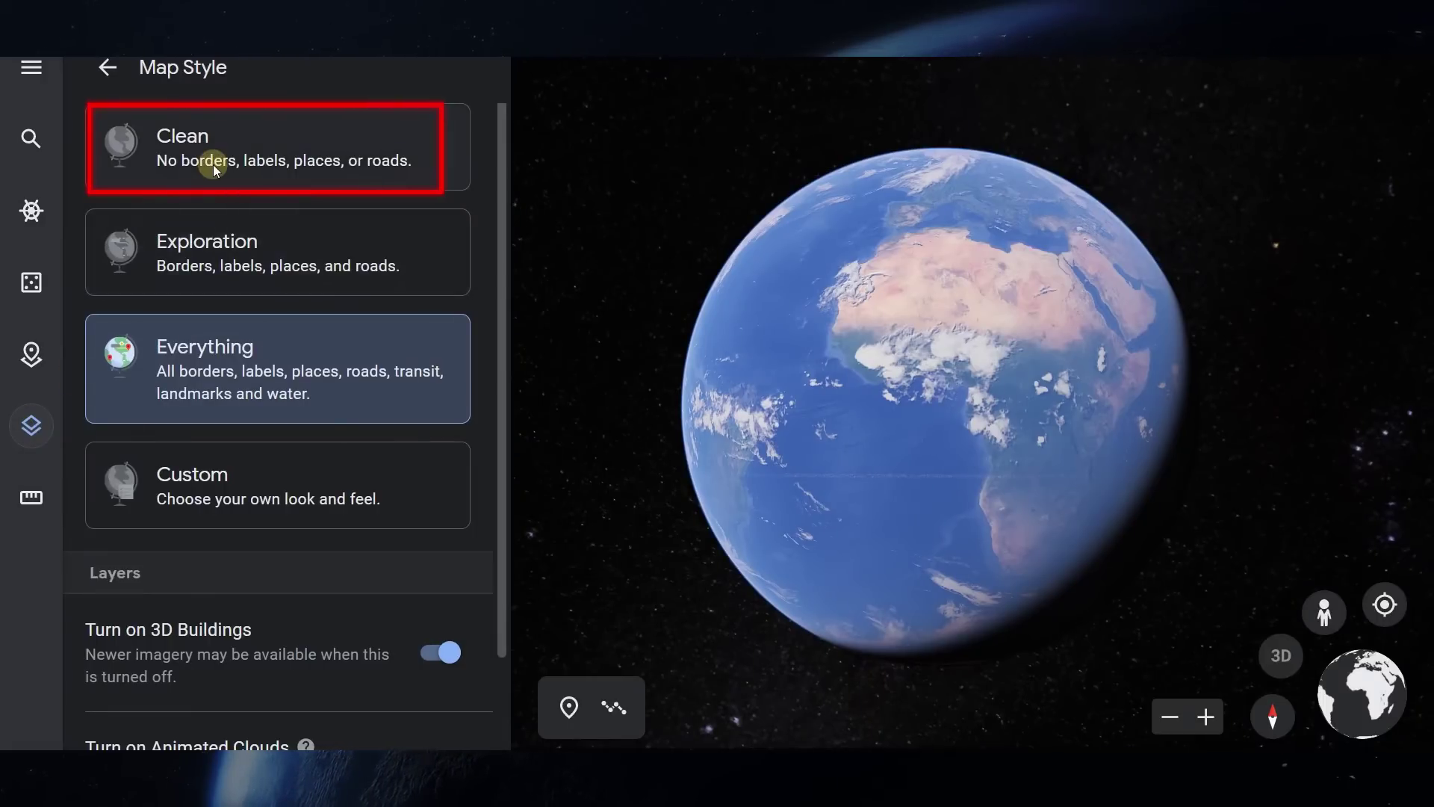
click(213, 164)
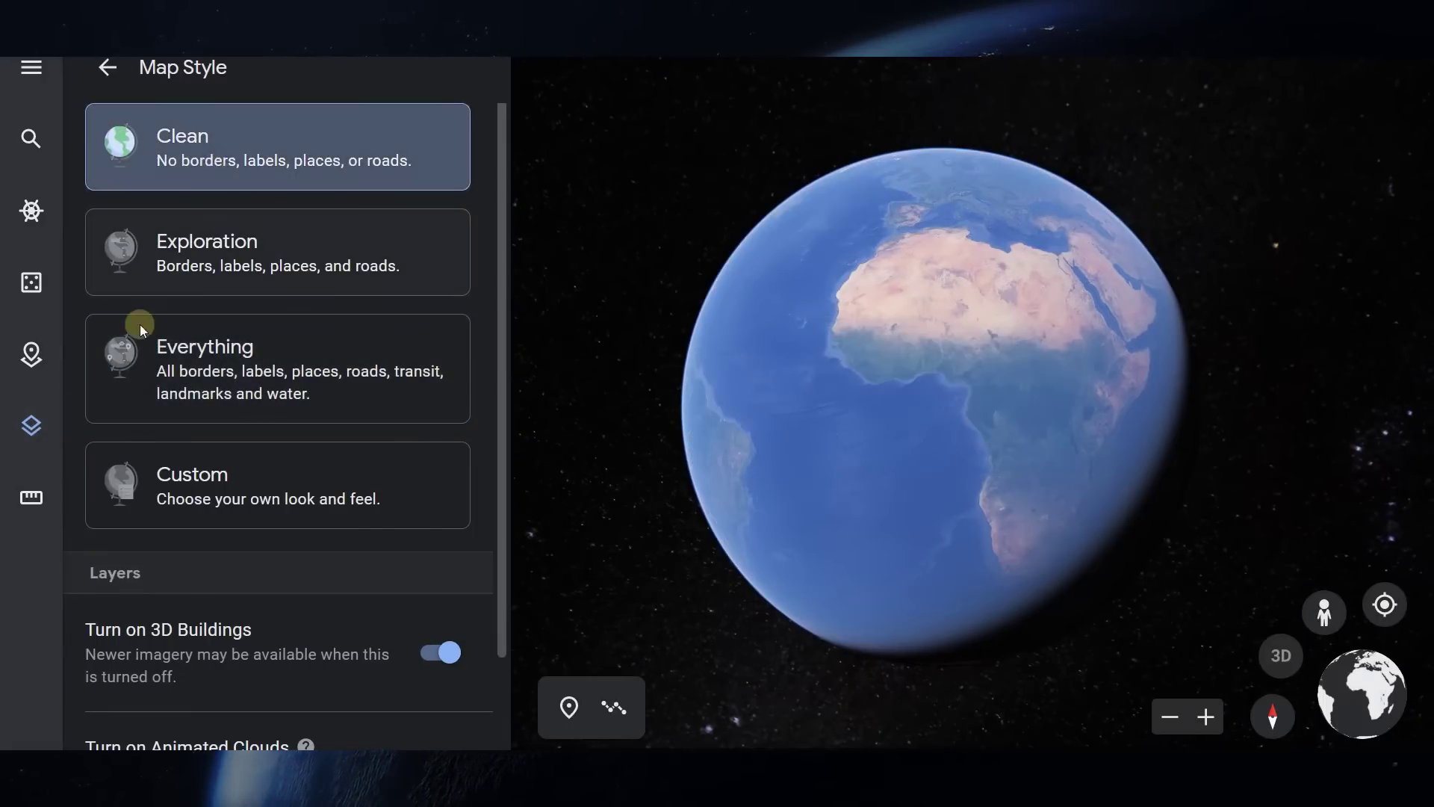
click(32, 428)
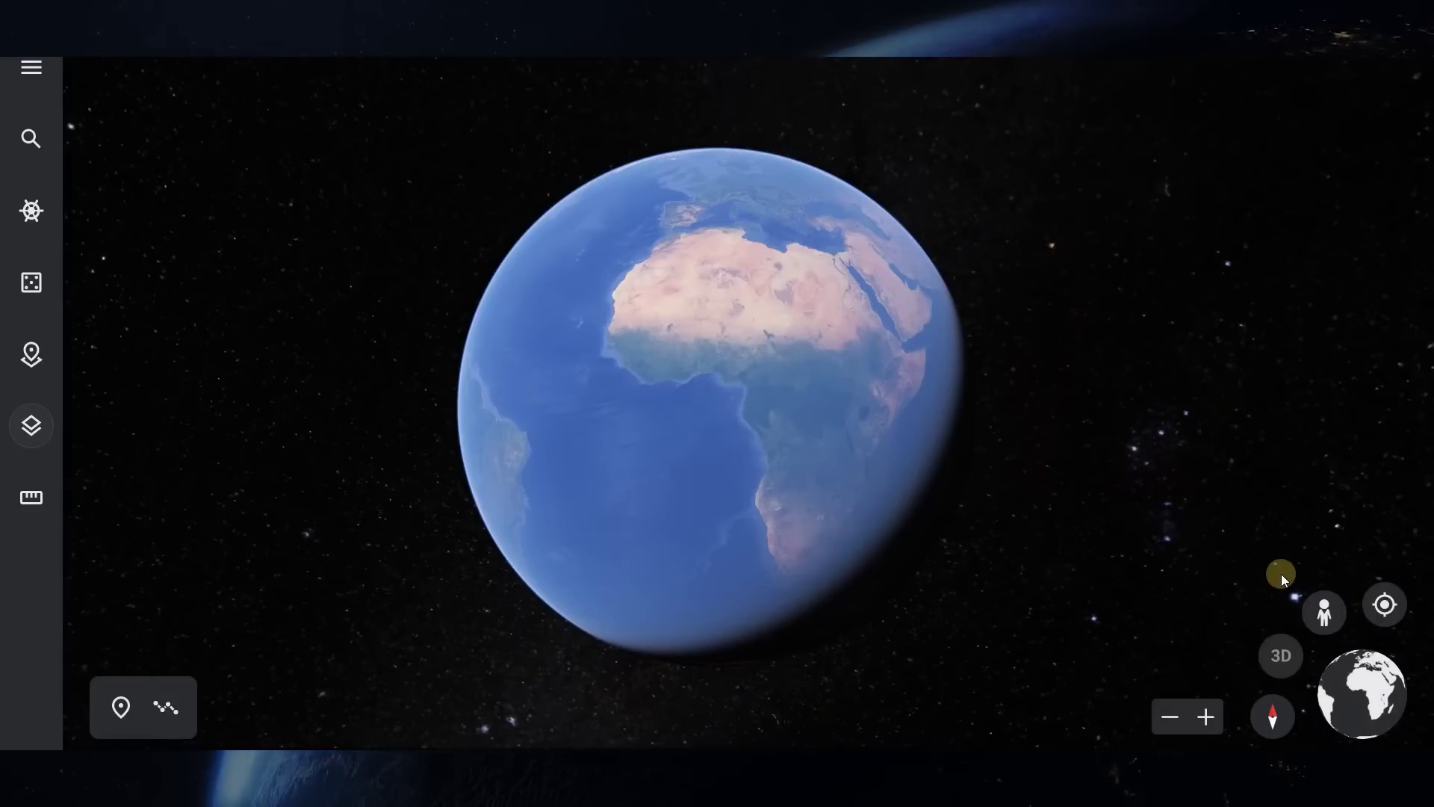
Drop the Street View pegman onto the globe for a tilted low-altitude terrain view
click(1325, 611)
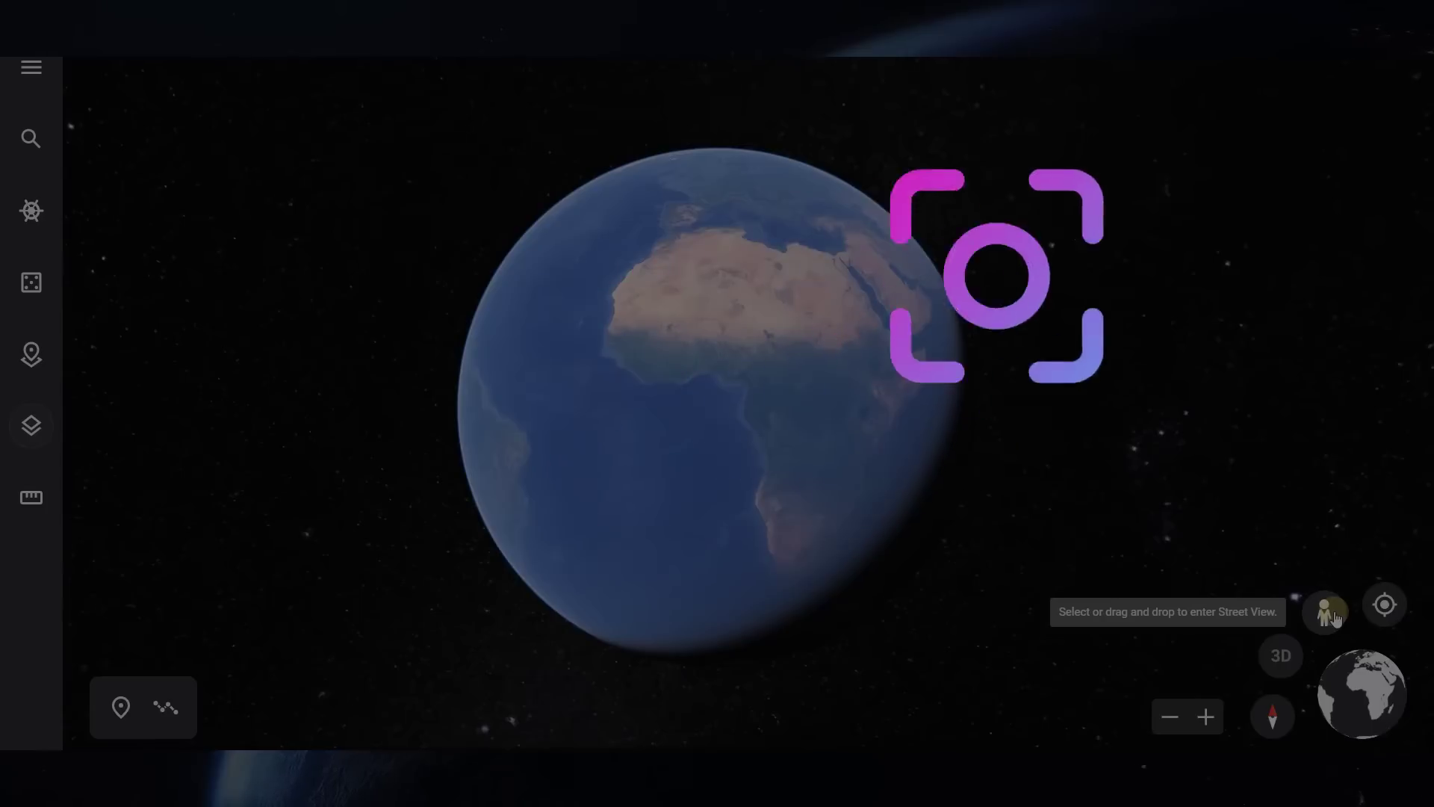
drag(1335, 619, 722, 365)
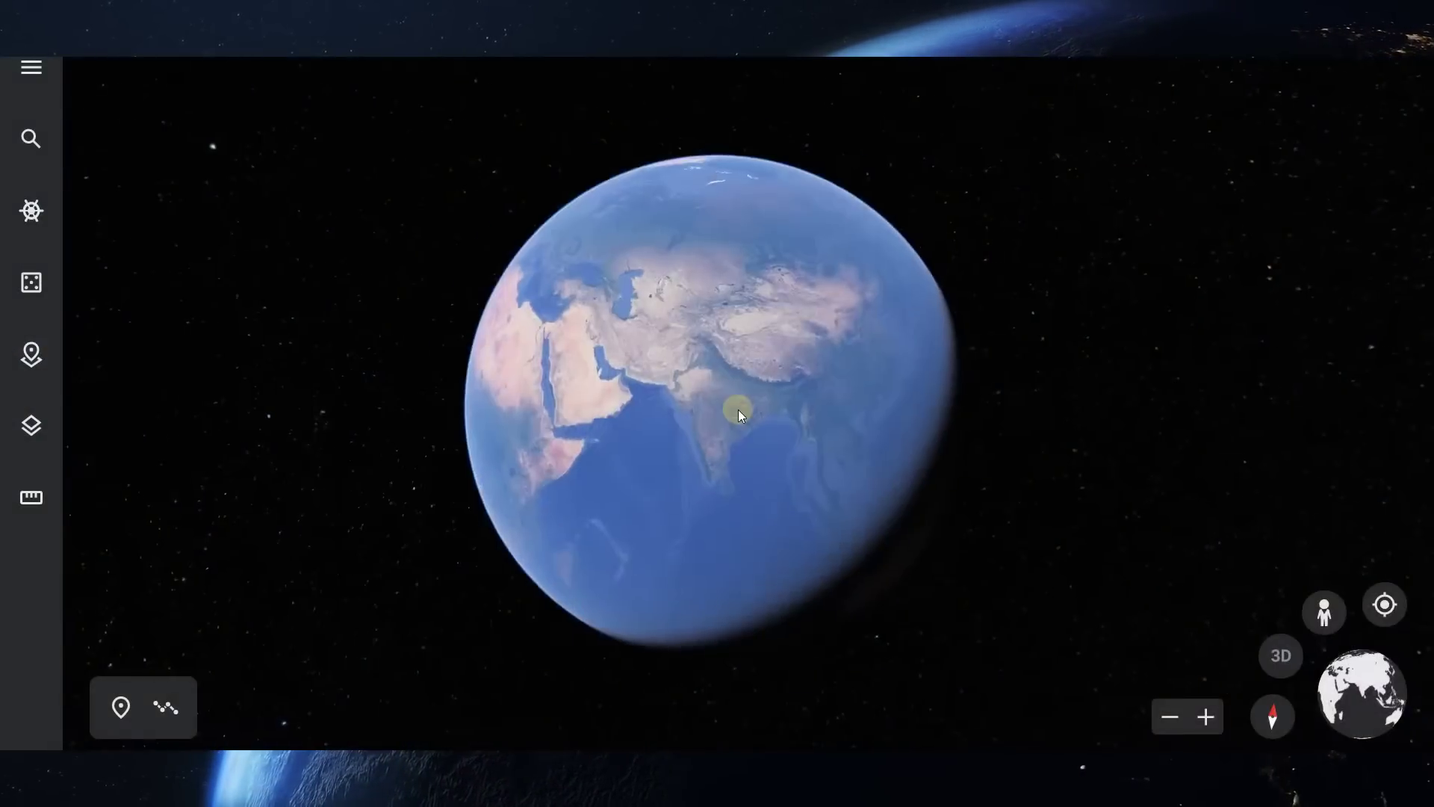
Zoom into India's river farmland, then fly back out to the whole Earth with the mini globe
scroll(739, 410, up, 10)
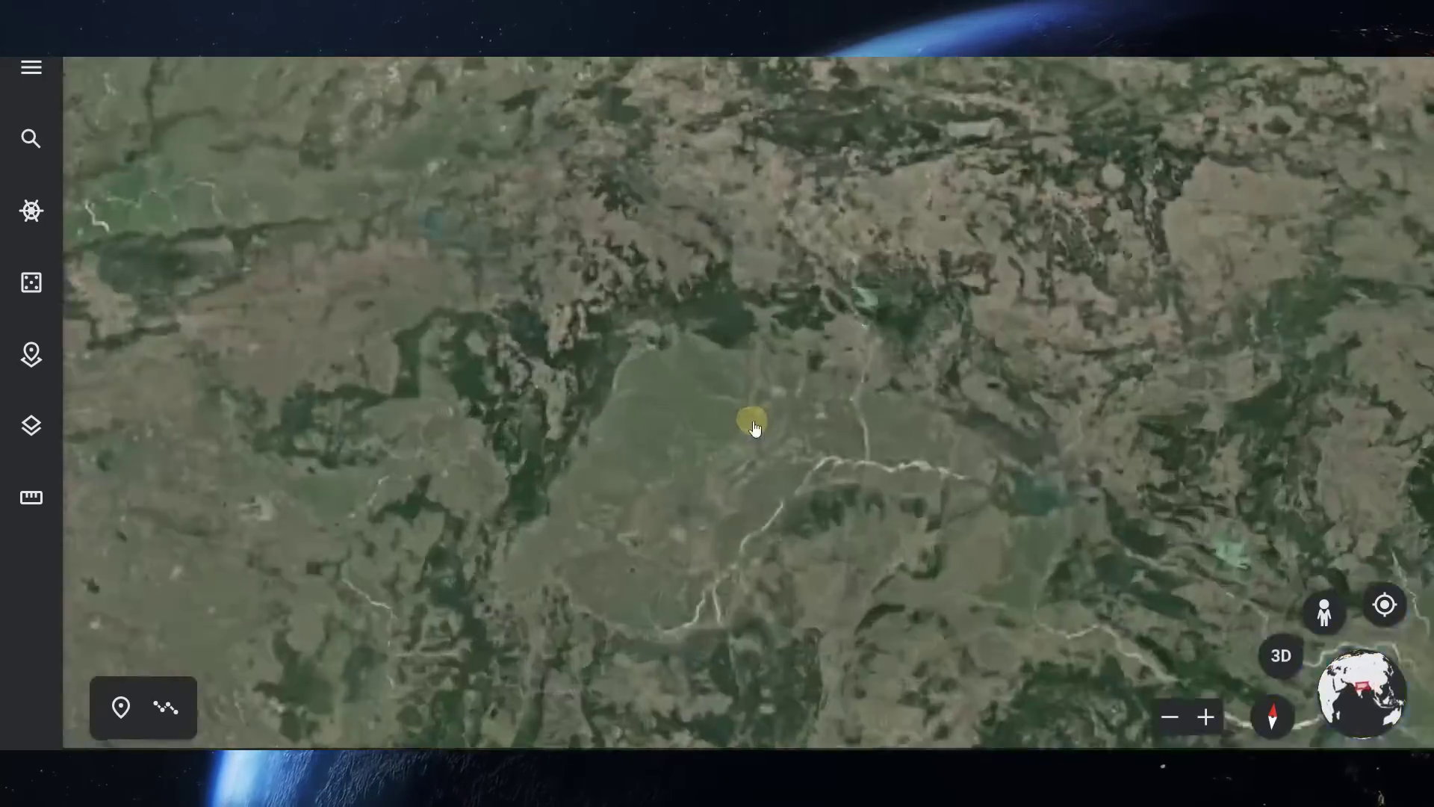
scroll(756, 423, up, 10)
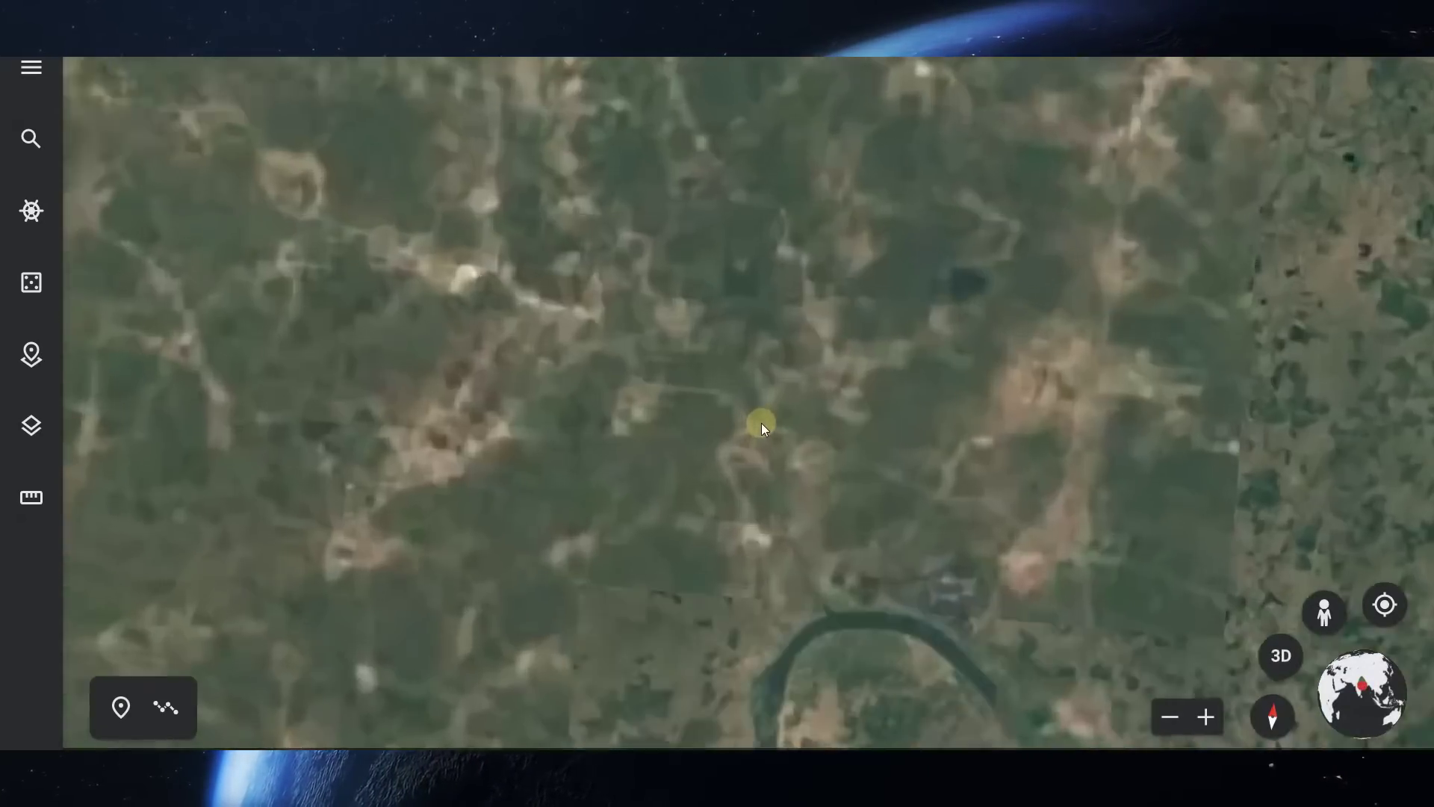
scroll(762, 425, up, 5)
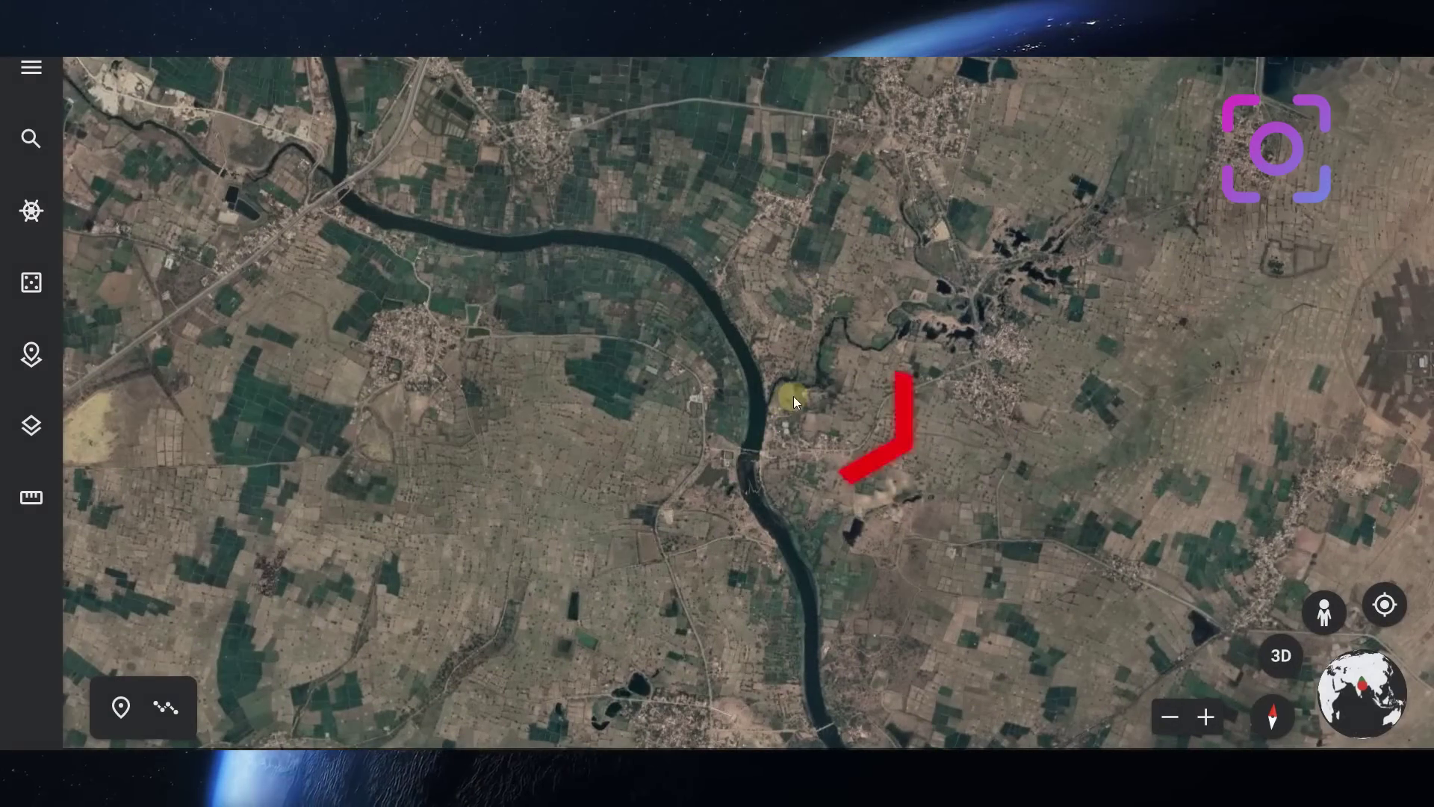
click(1368, 684)
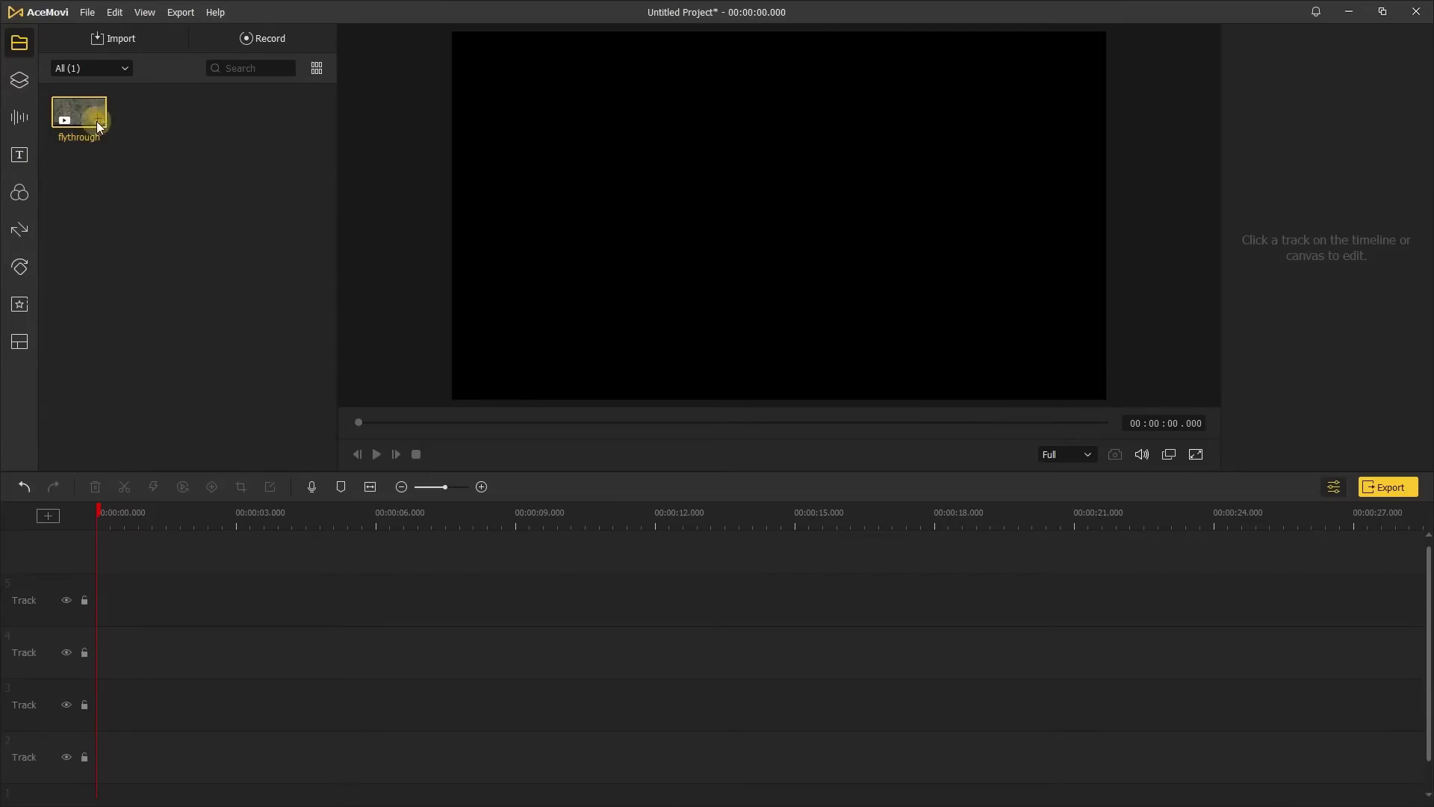
Place the flythrough clip on the top track, reverse it, and play it back
click(98, 125)
drag(224, 786, 172, 547)
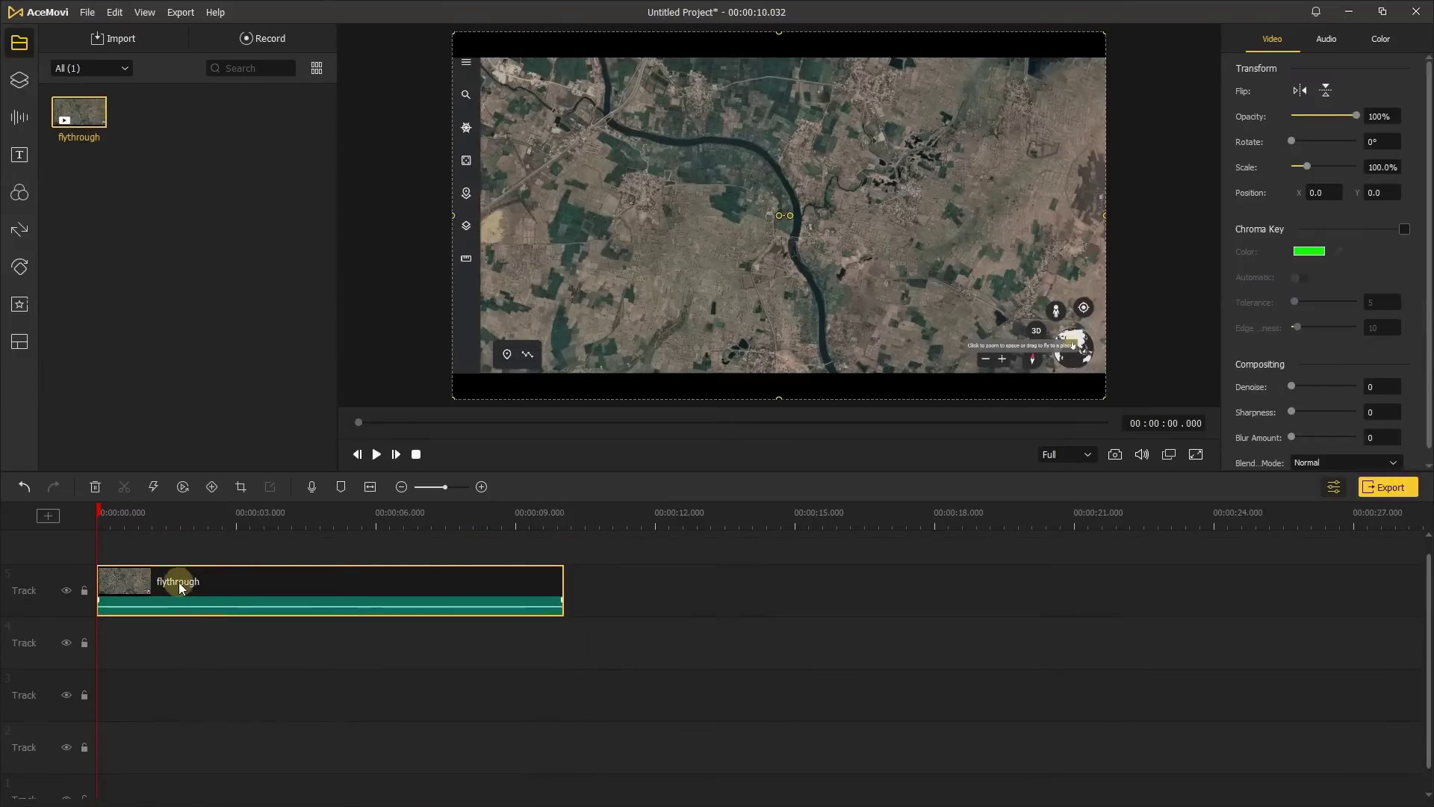
right_click(208, 587)
click(254, 559)
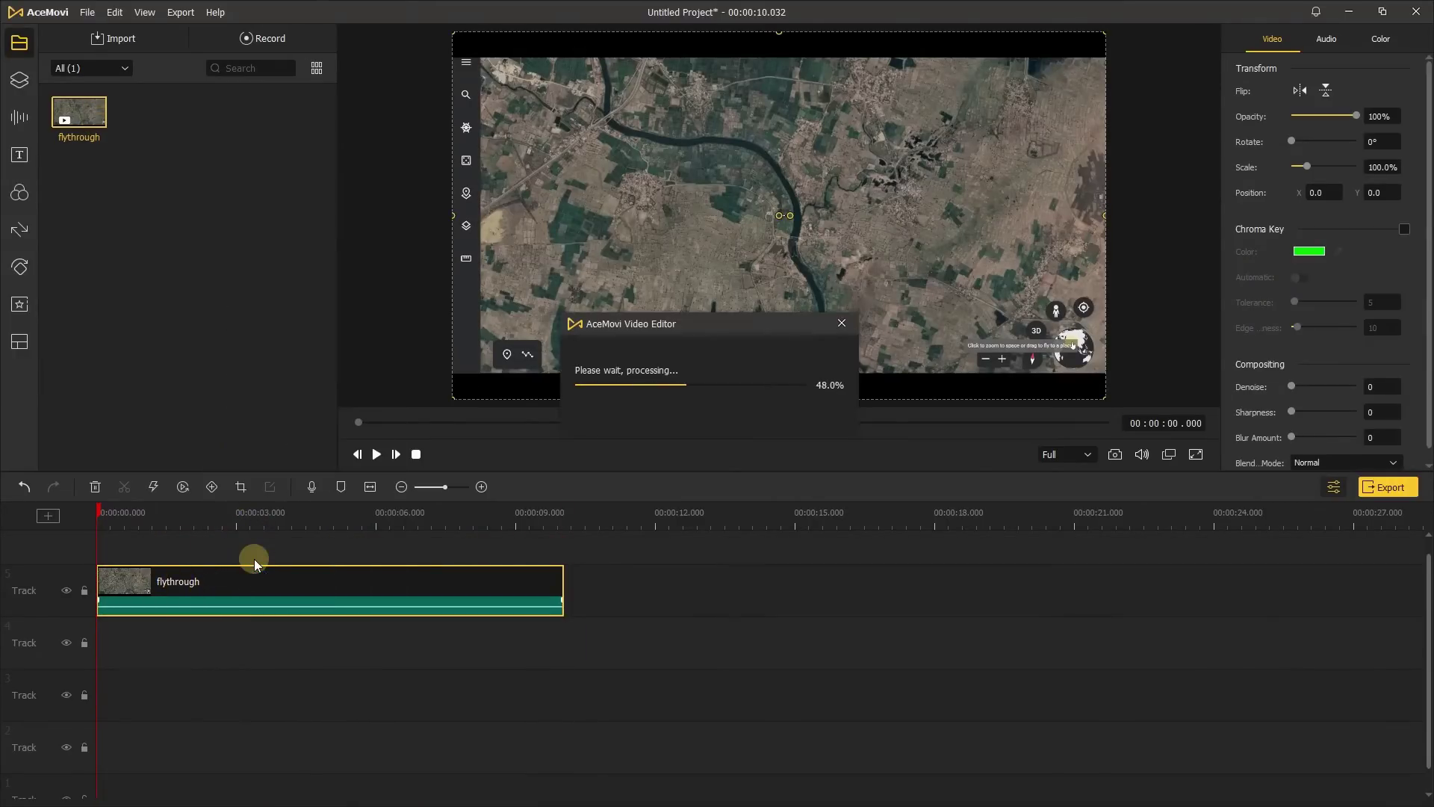
click(377, 454)
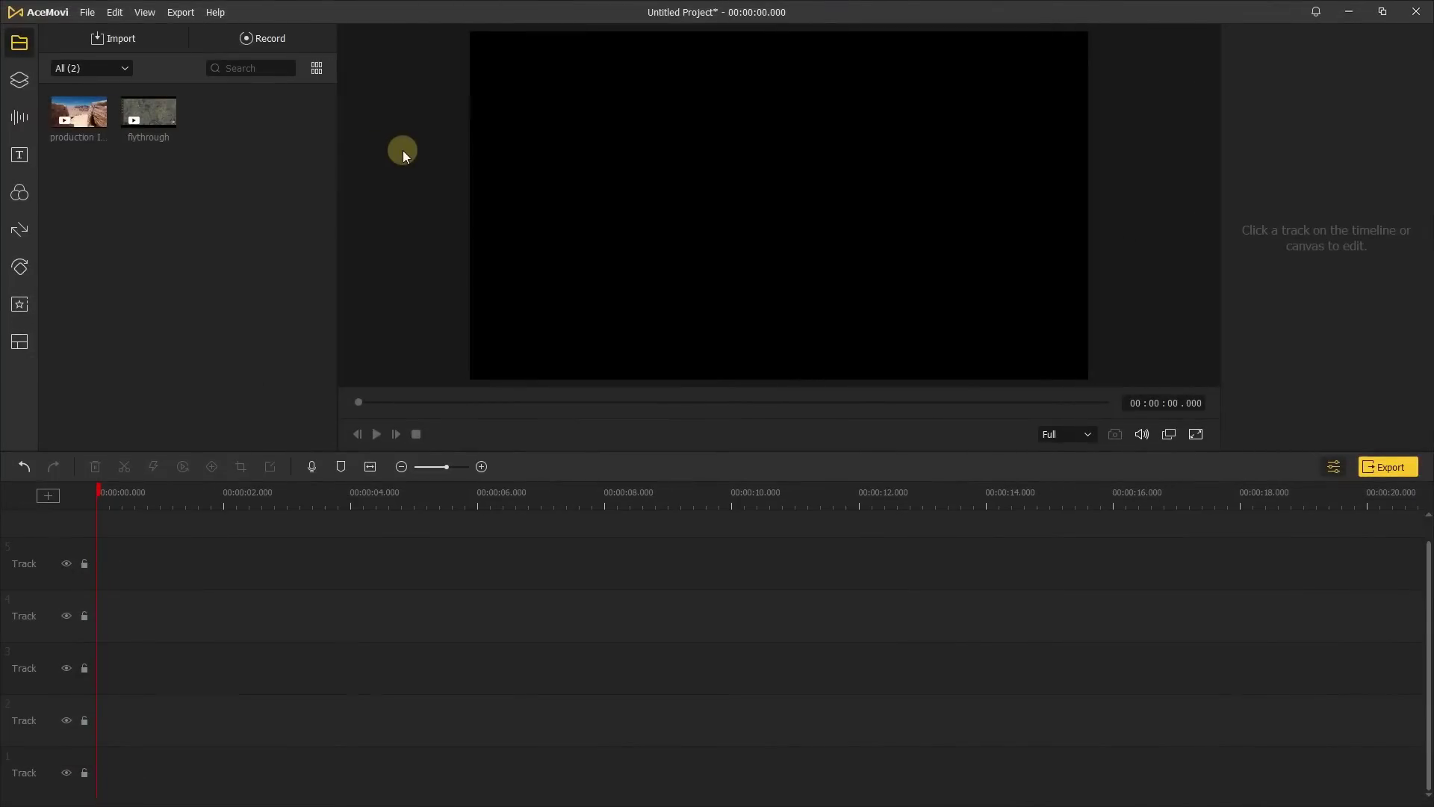
Add the flythrough clip, keeping 1920×1080 at 30 fps, and move it to Track 4
click(166, 120)
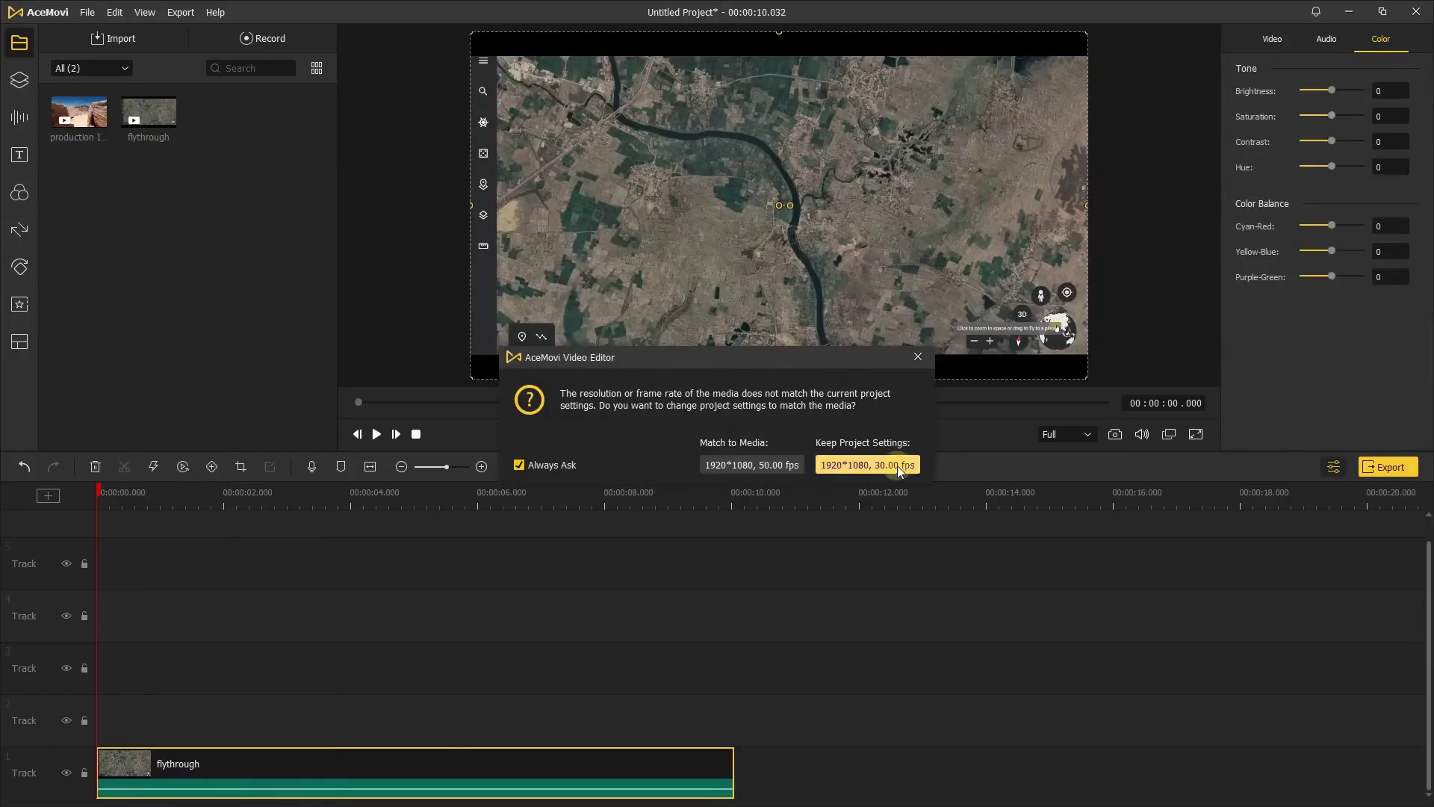
click(899, 467)
drag(397, 764, 338, 625)
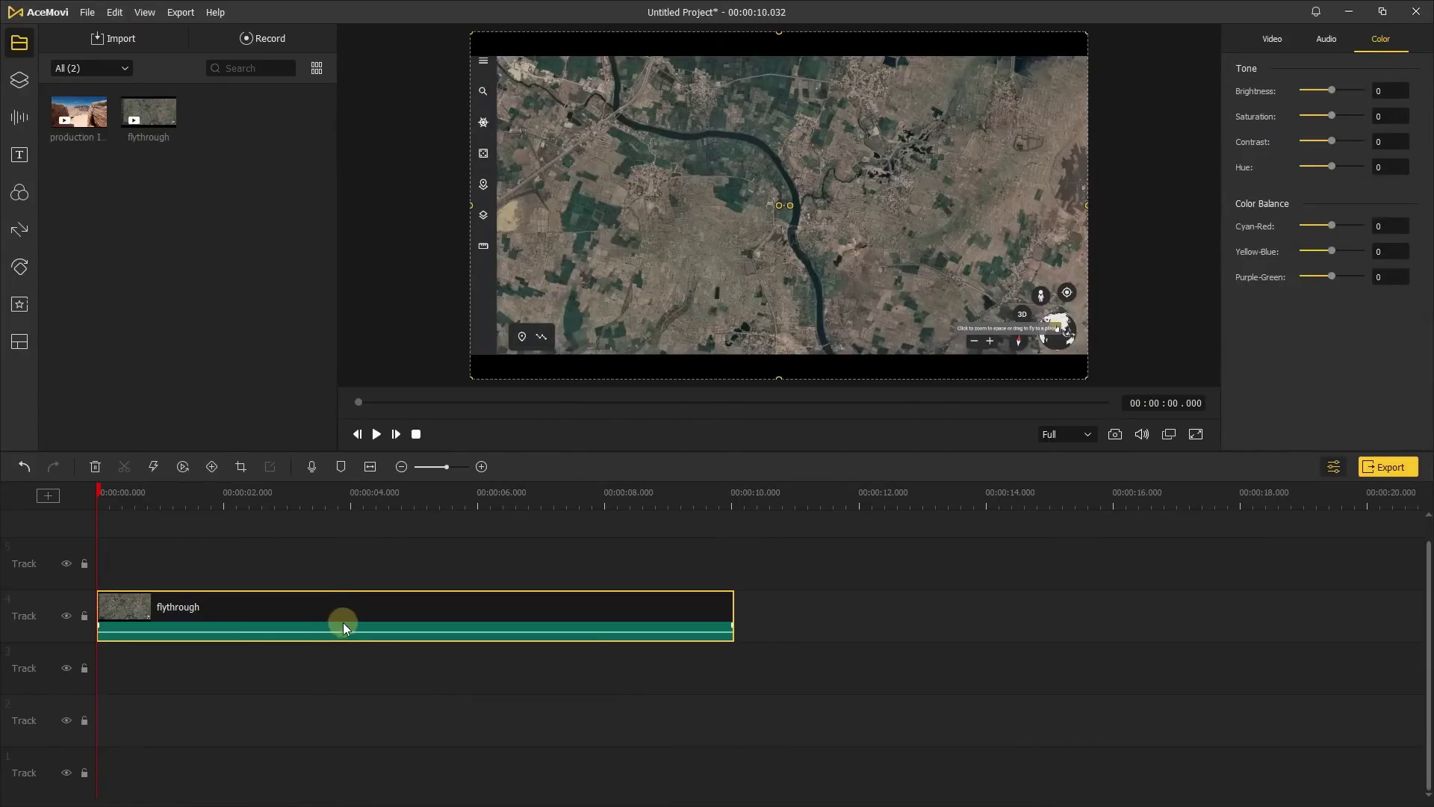
Reverse the flythrough clip and zoom the timeline out
right_click(482, 602)
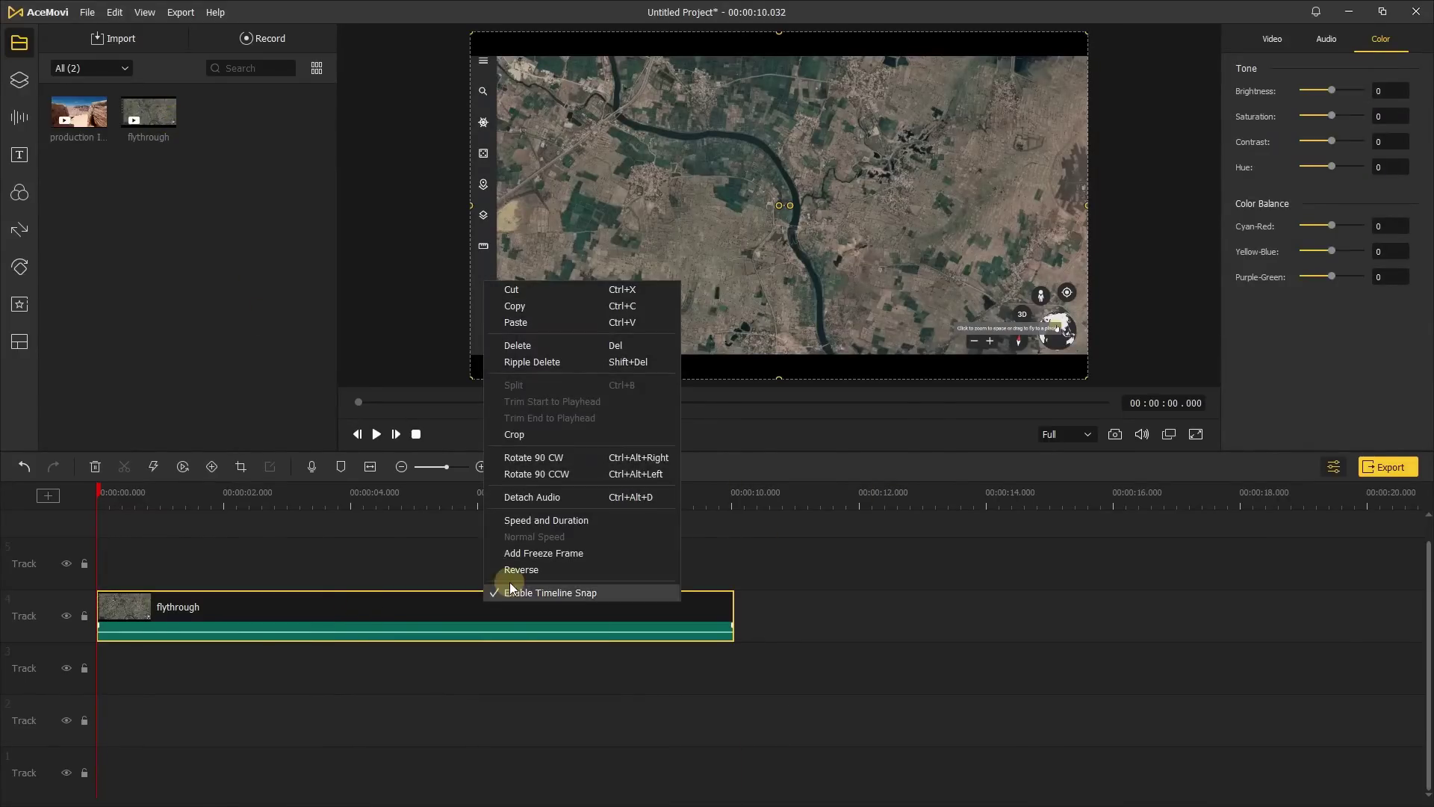
click(523, 570)
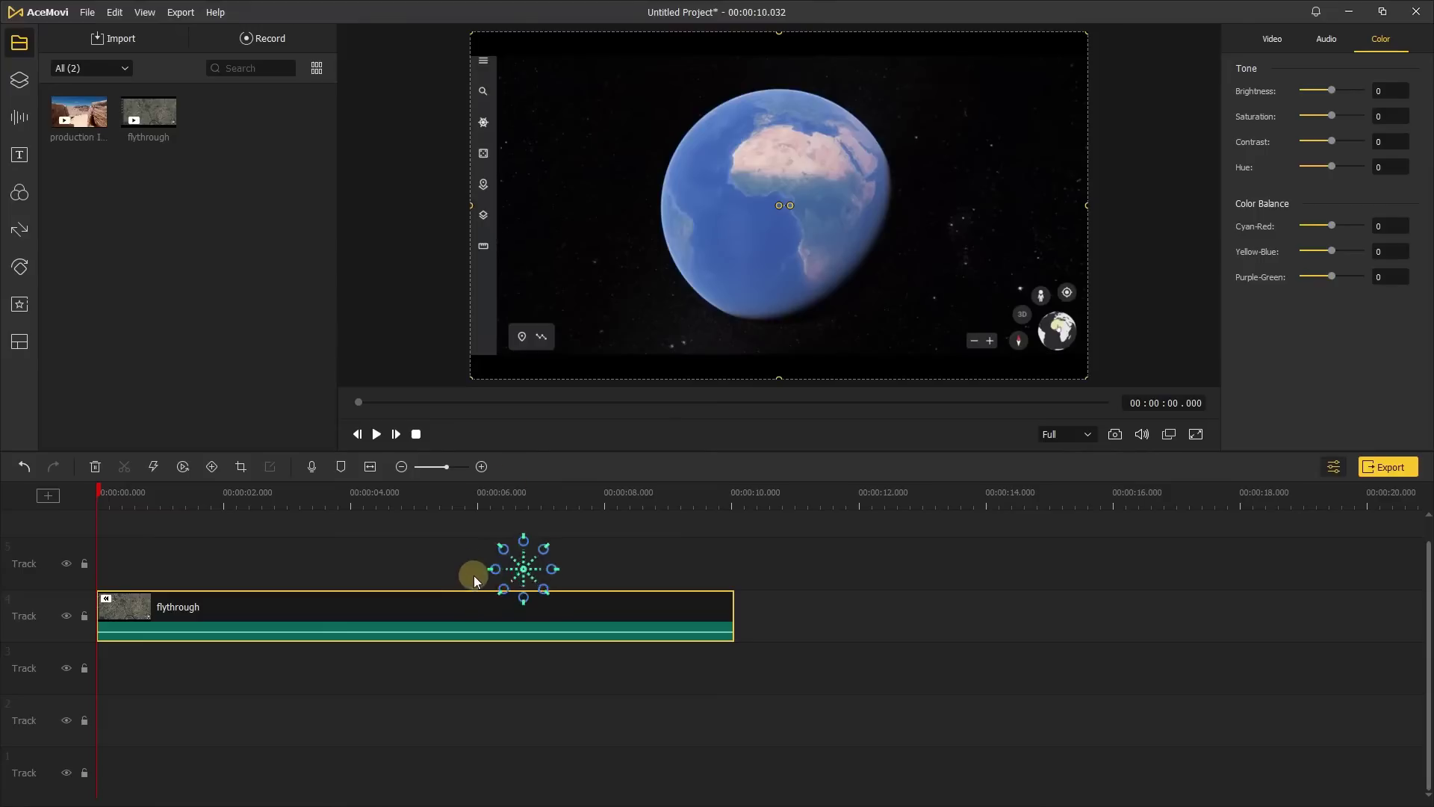
drag(550, 504, 394, 506)
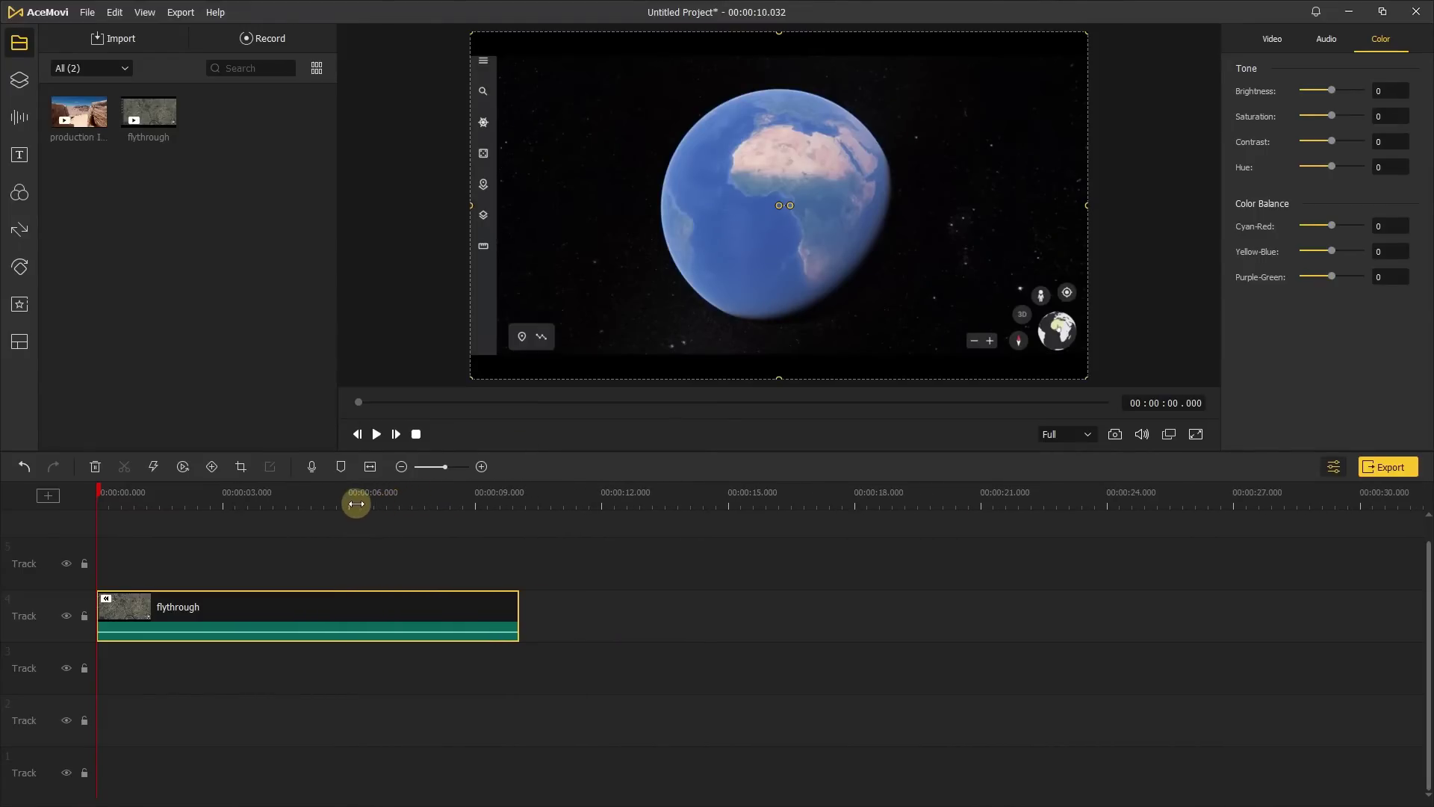
Trim the clip to its 1.5–8.6 s section and move it to the timeline start
drag(152, 490, 170, 496)
click(123, 468)
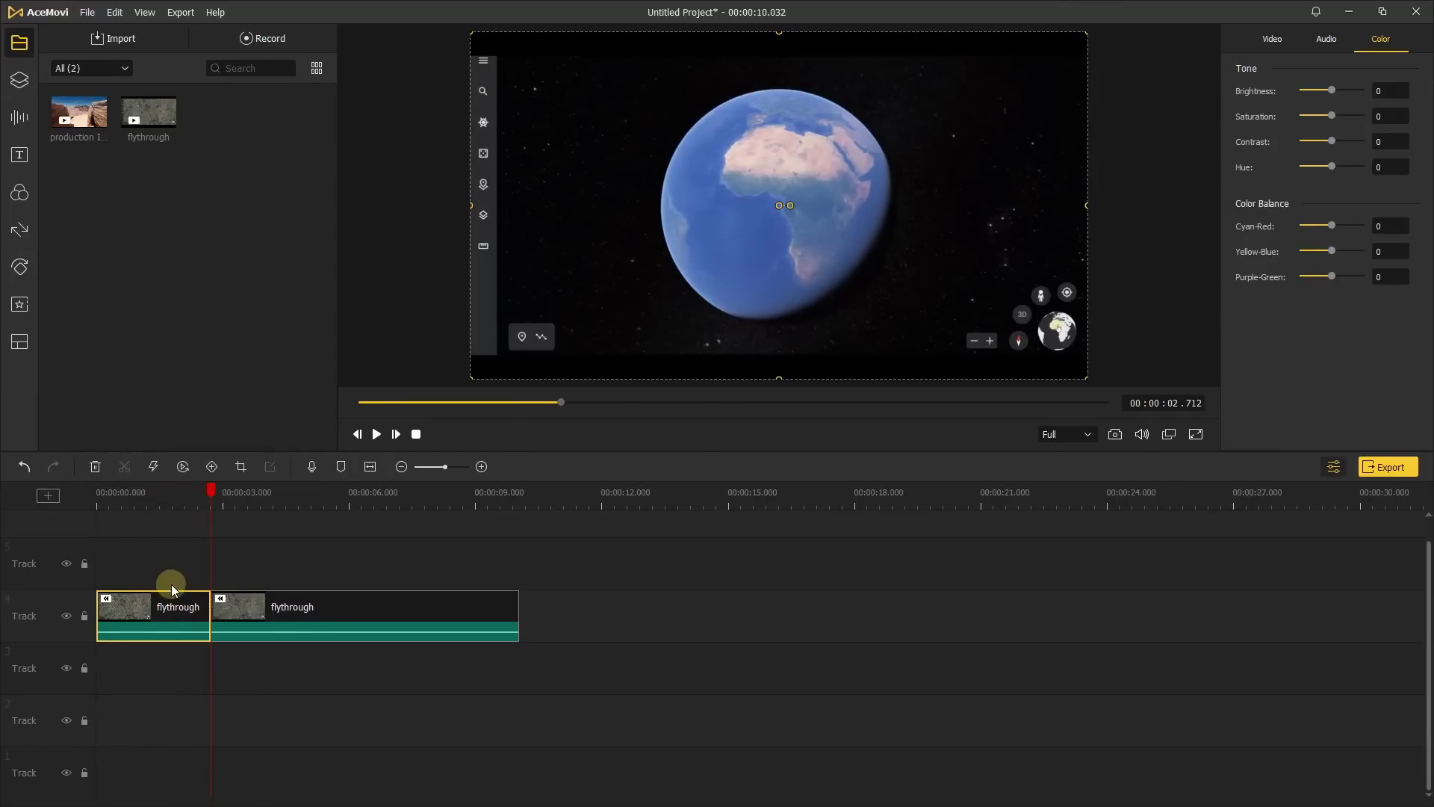
click(186, 576)
key(Delete)
click(463, 516)
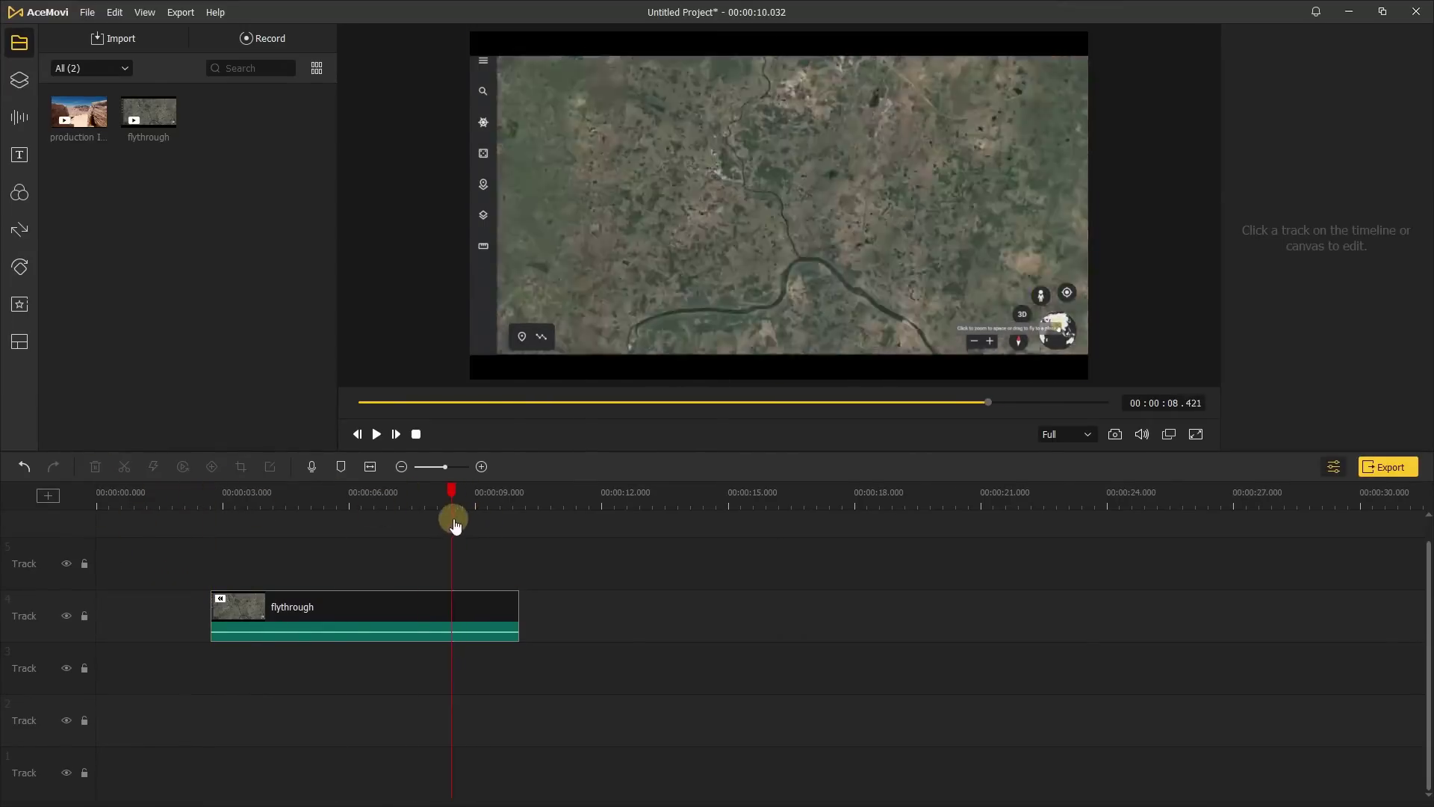
click(122, 468)
click(95, 467)
drag(213, 602, 97, 601)
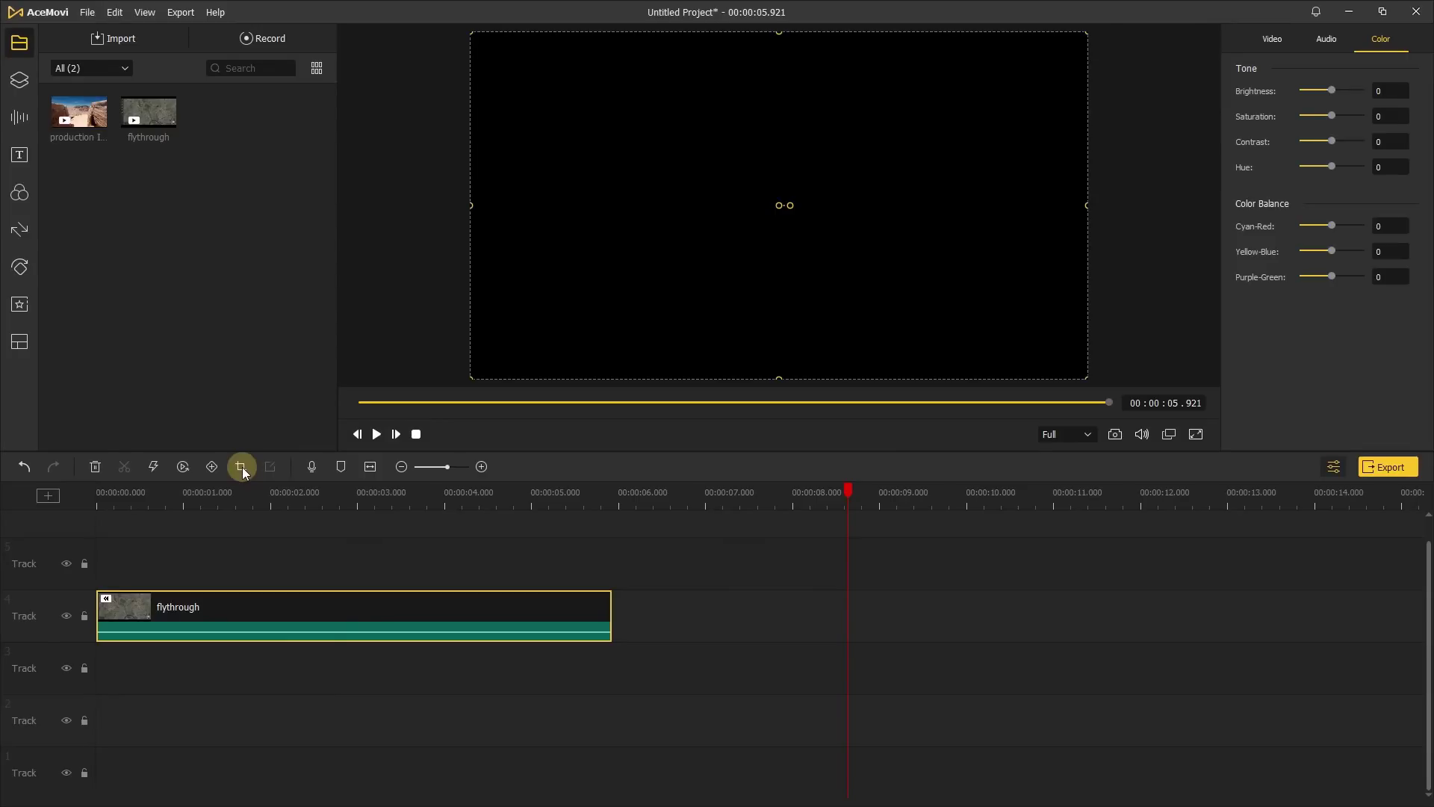
Crop the flythrough clip to a 1375×773 area framing the globe
click(242, 468)
drag(740, 449, 957, 447)
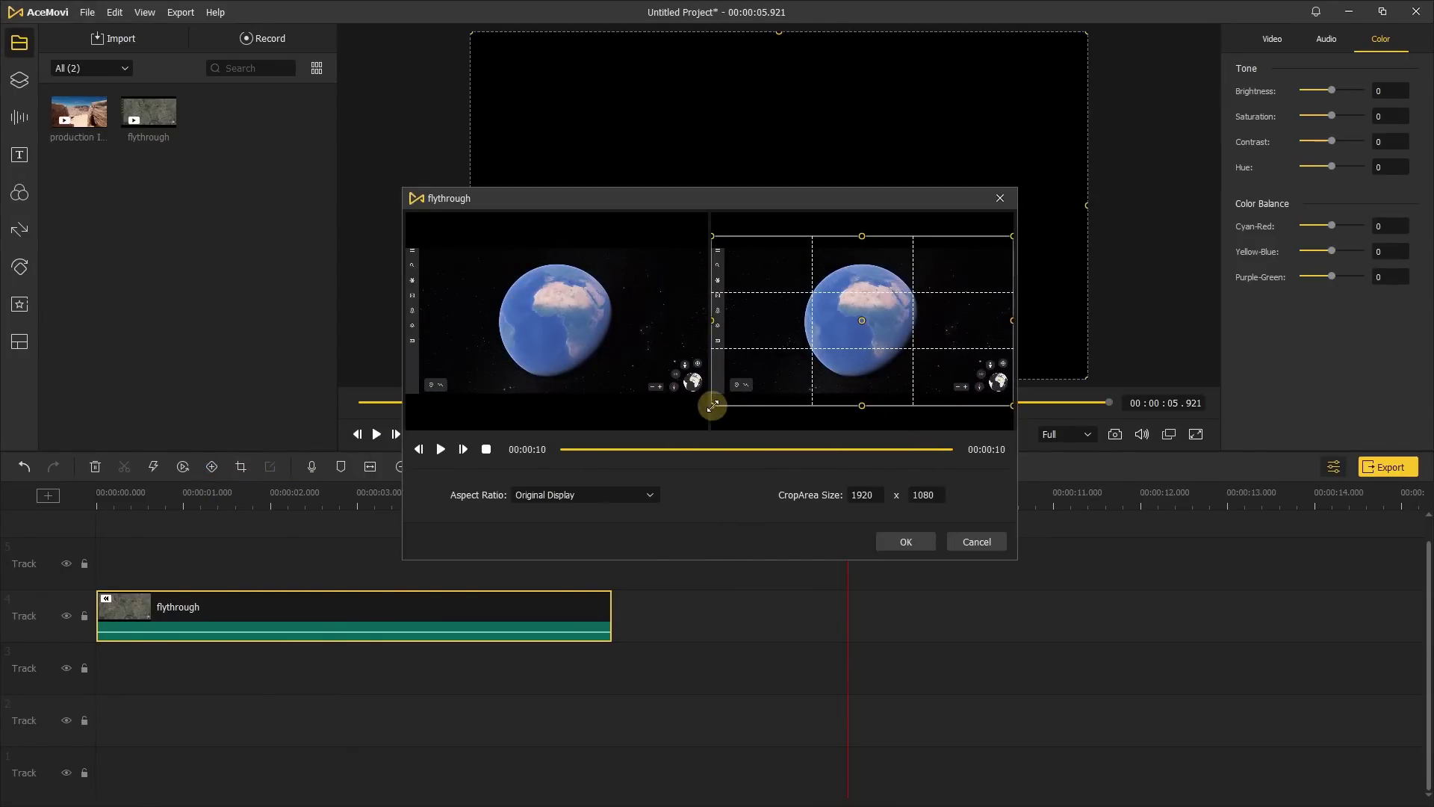
drag(712, 405, 817, 352)
drag(907, 304, 845, 332)
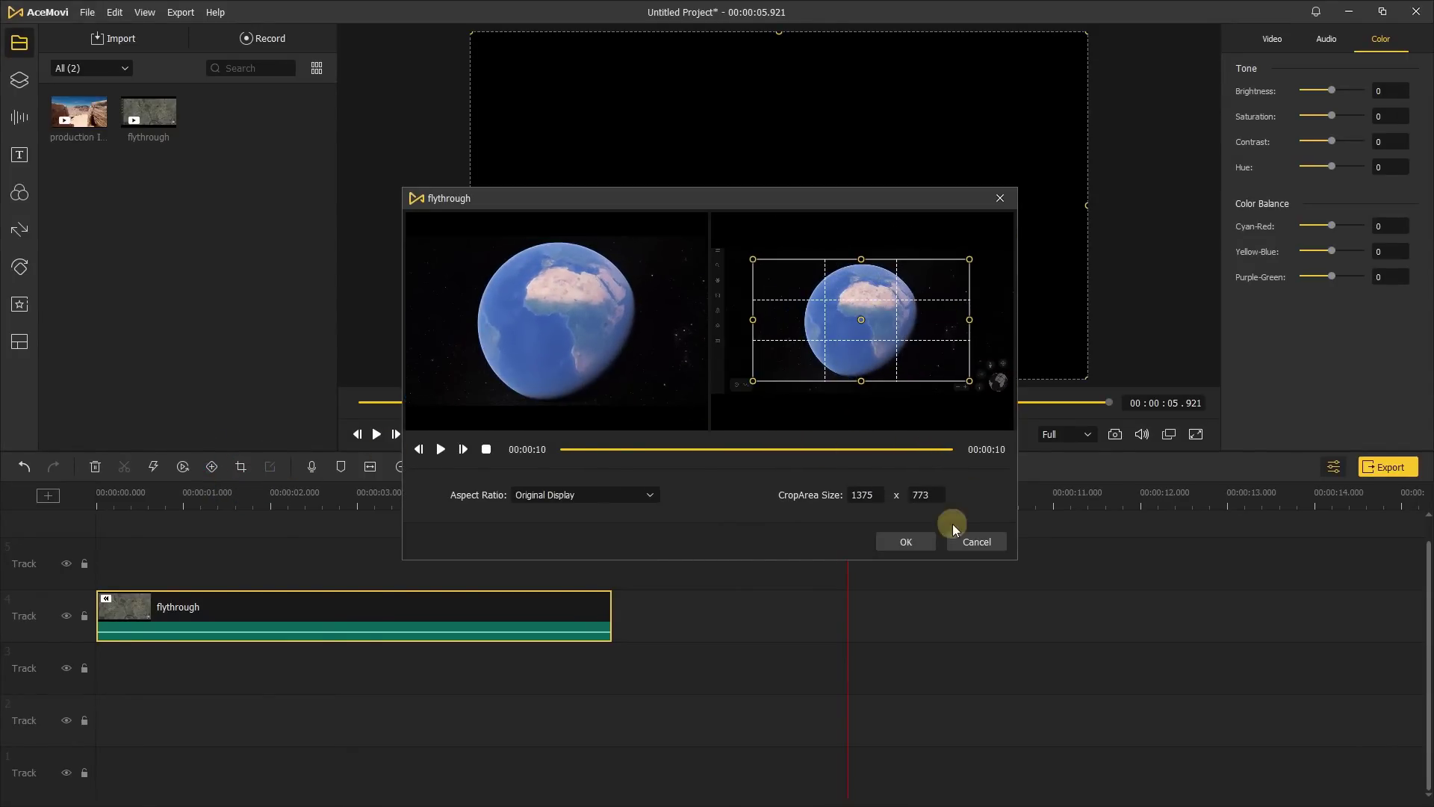
click(917, 546)
click(102, 490)
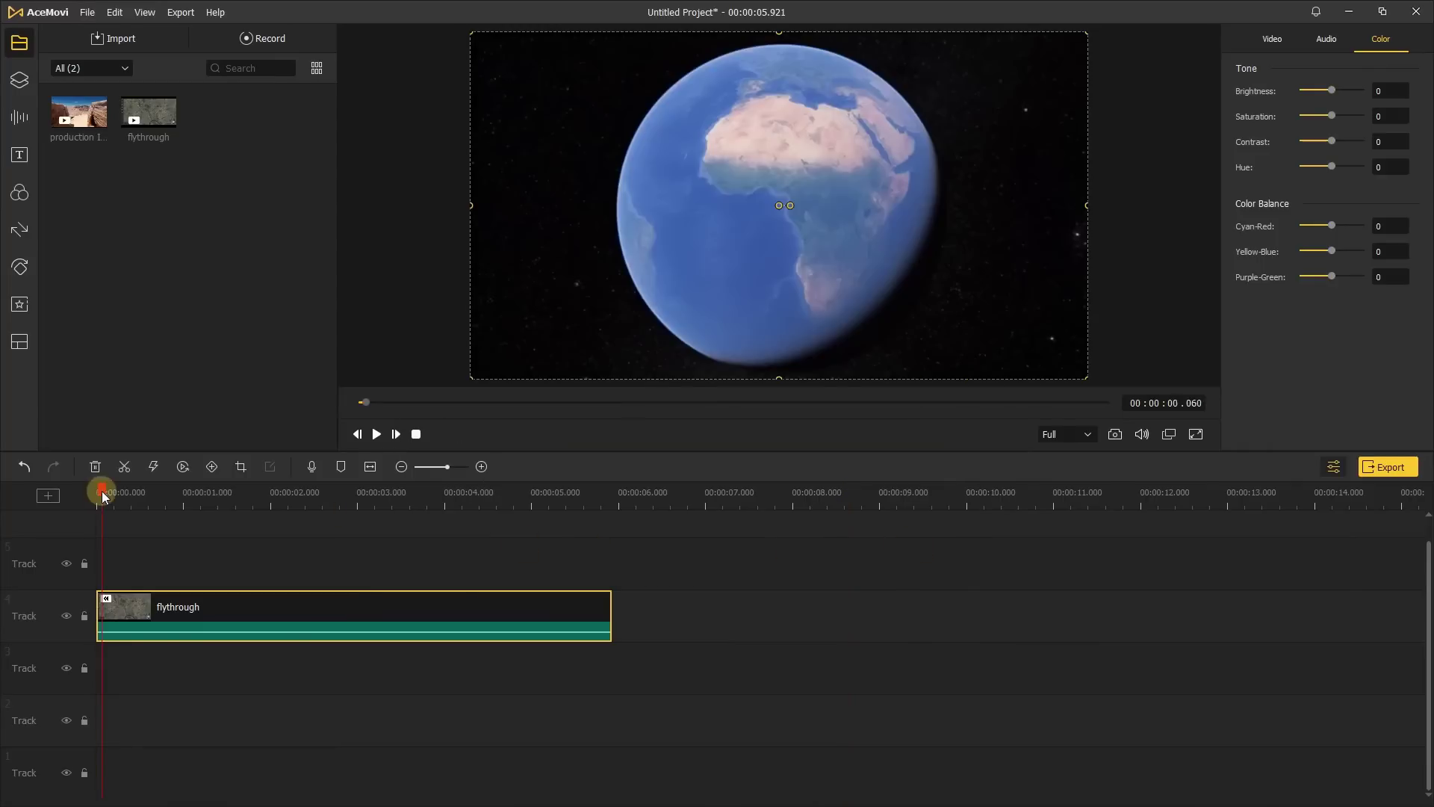
Add the desert production clip, set its duration to 00:00:10.606, and shift it to about 4.3 s
click(100, 120)
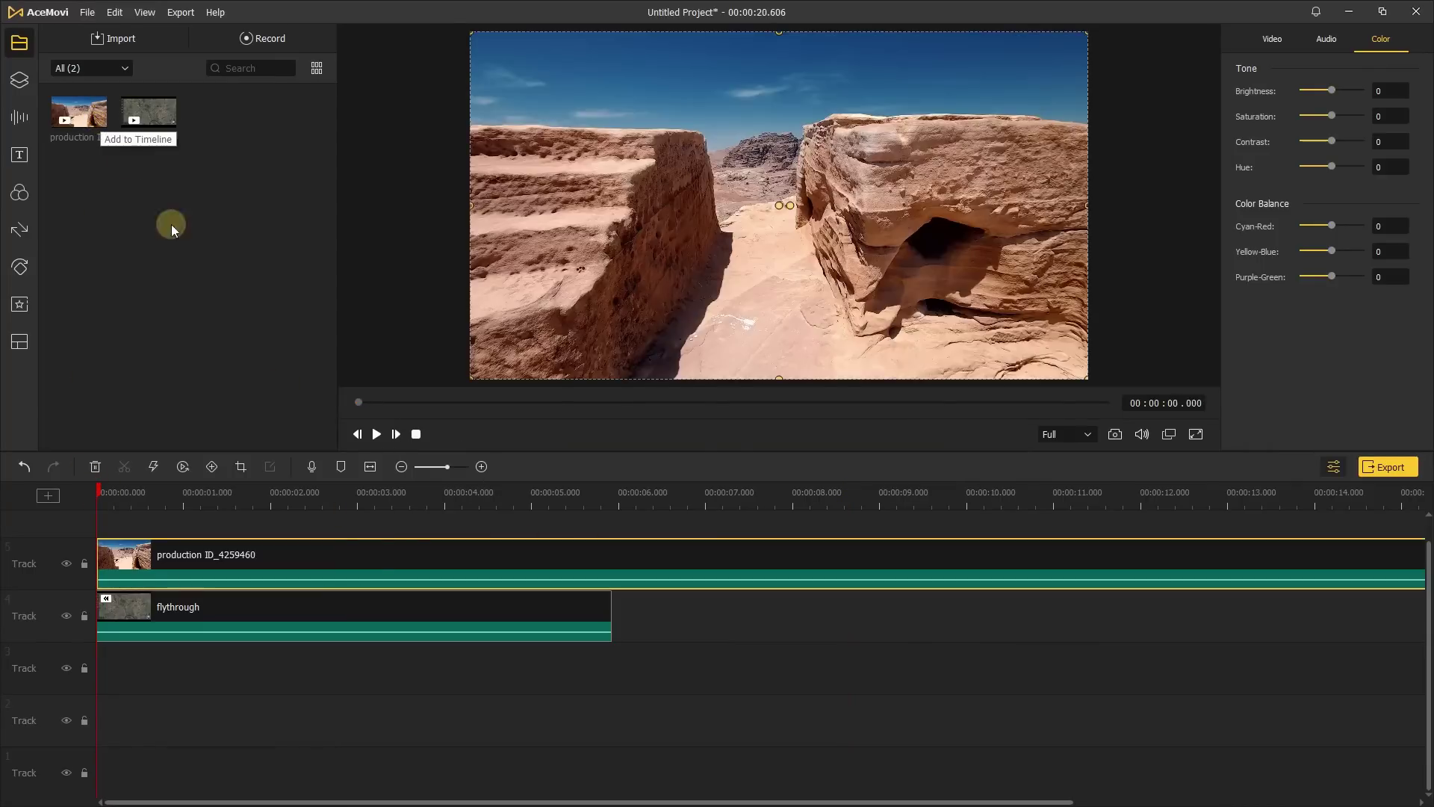
right_click(383, 551)
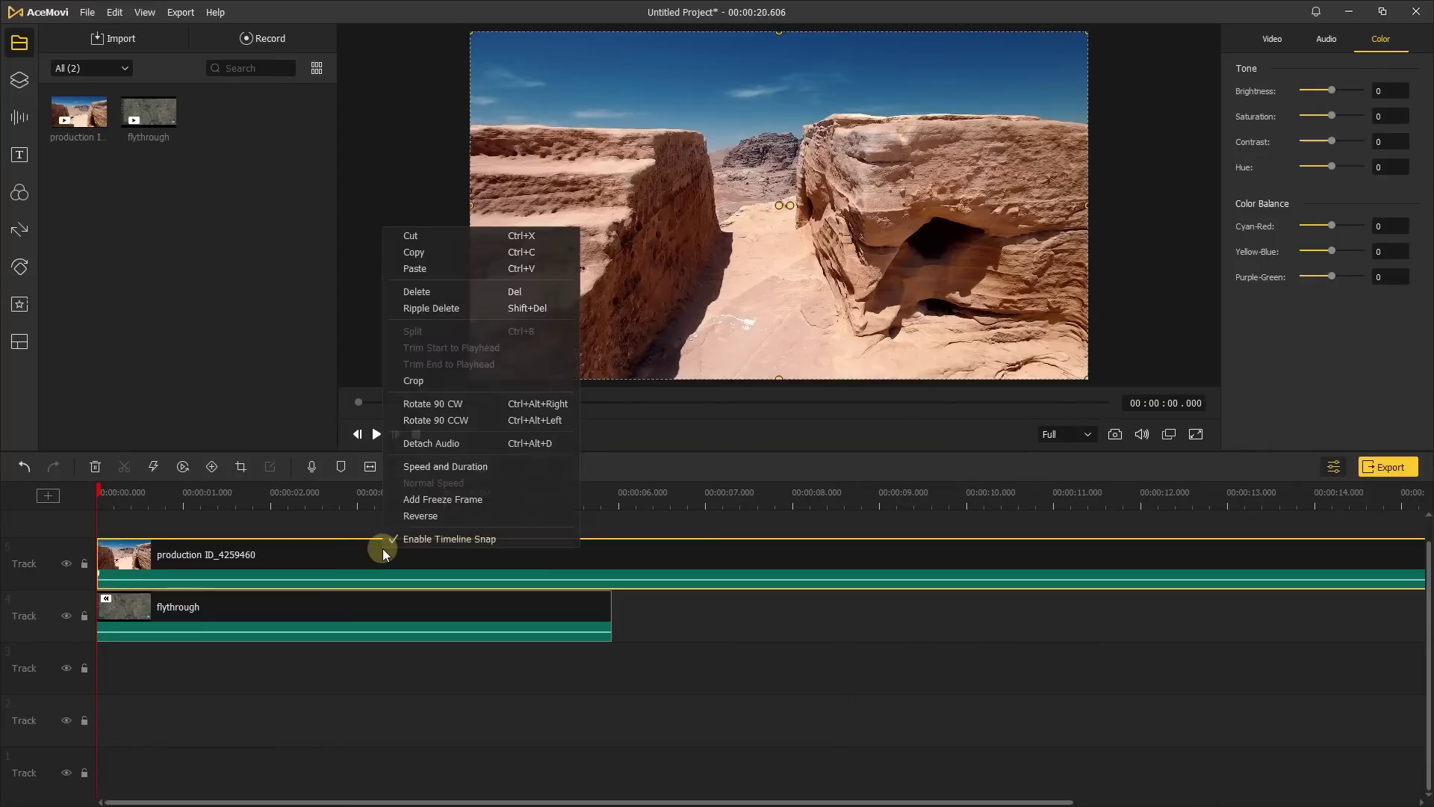
click(426, 468)
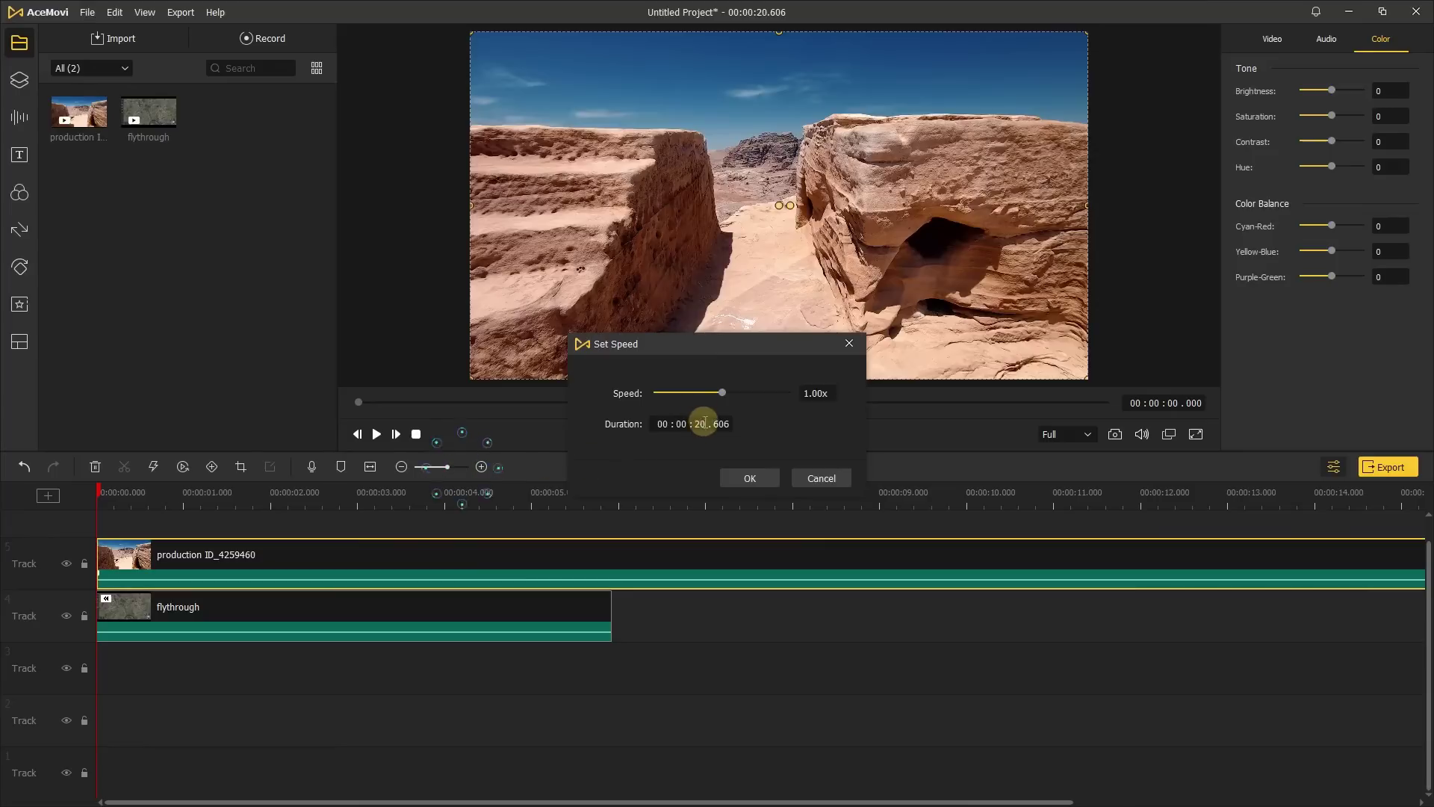
click(747, 477)
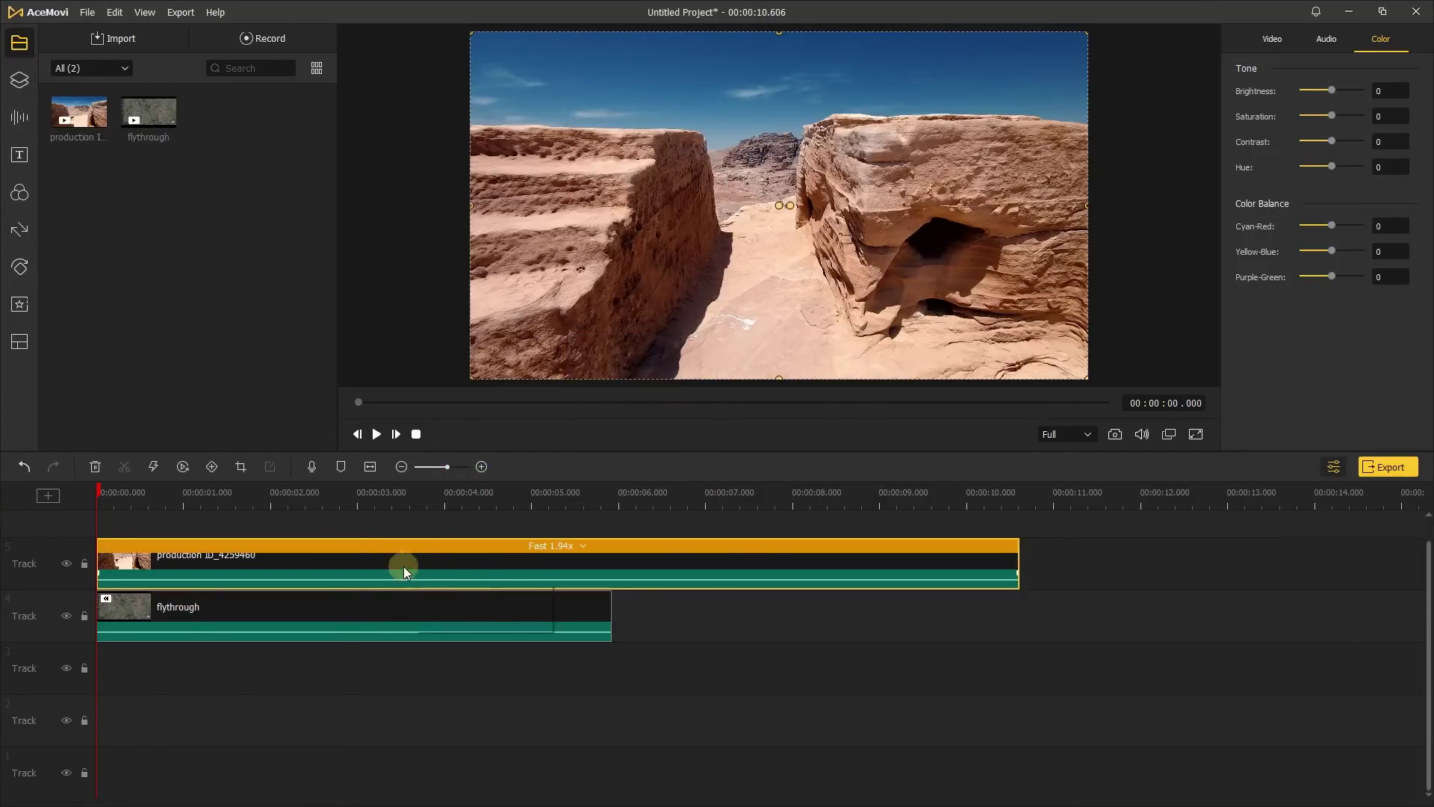
drag(215, 561, 593, 547)
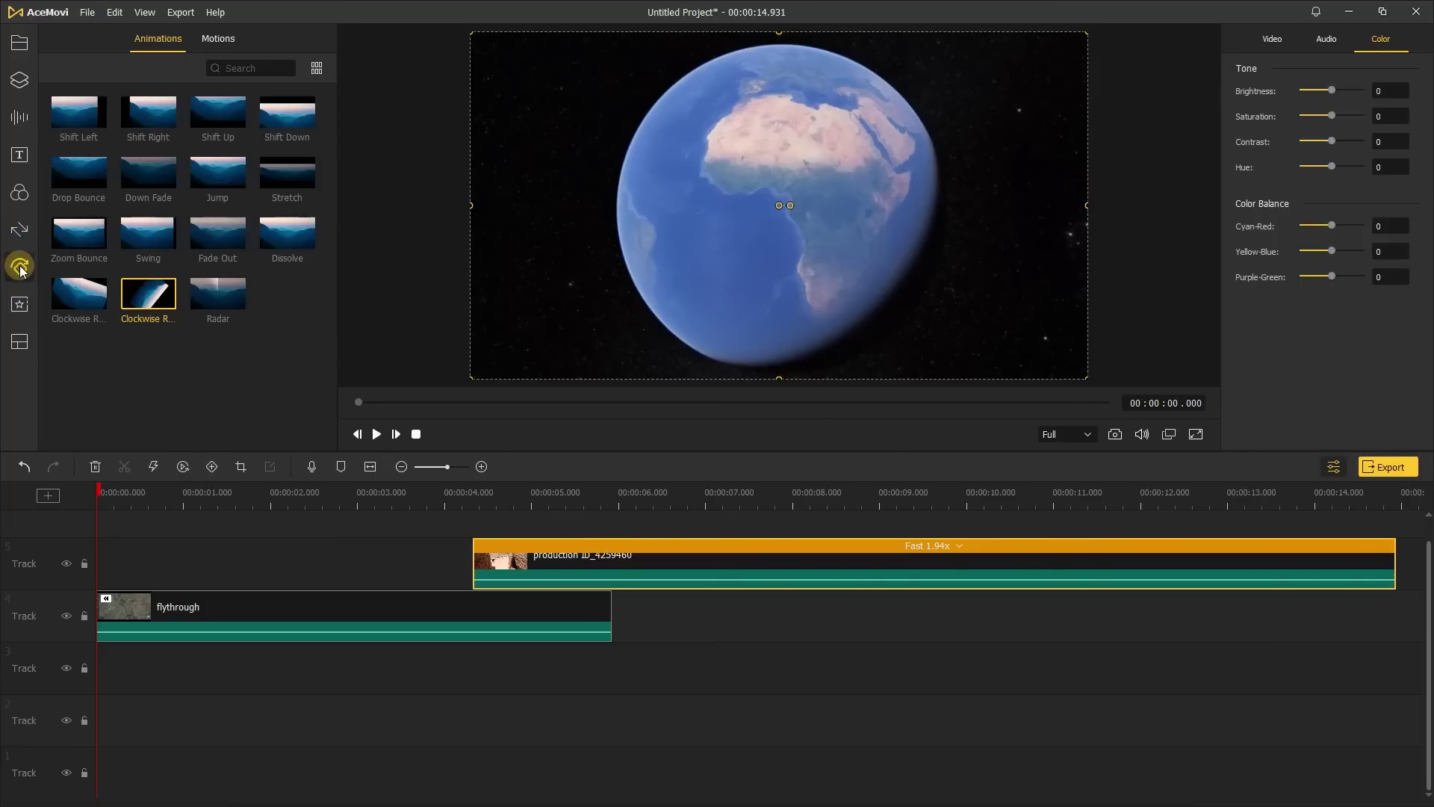
Add the Fade In motion to the desert production clip and play back the project
click(219, 40)
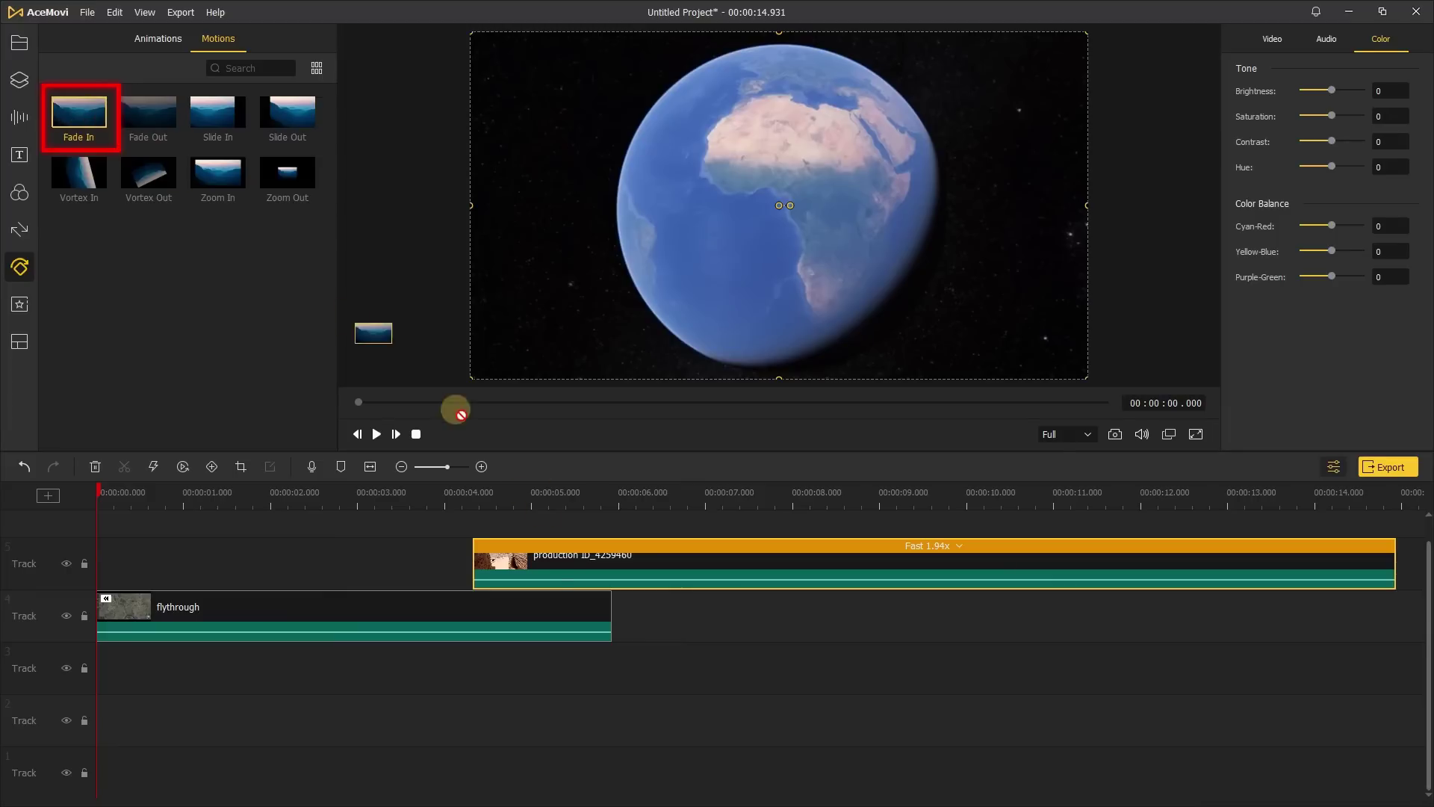
drag(476, 572, 476, 572)
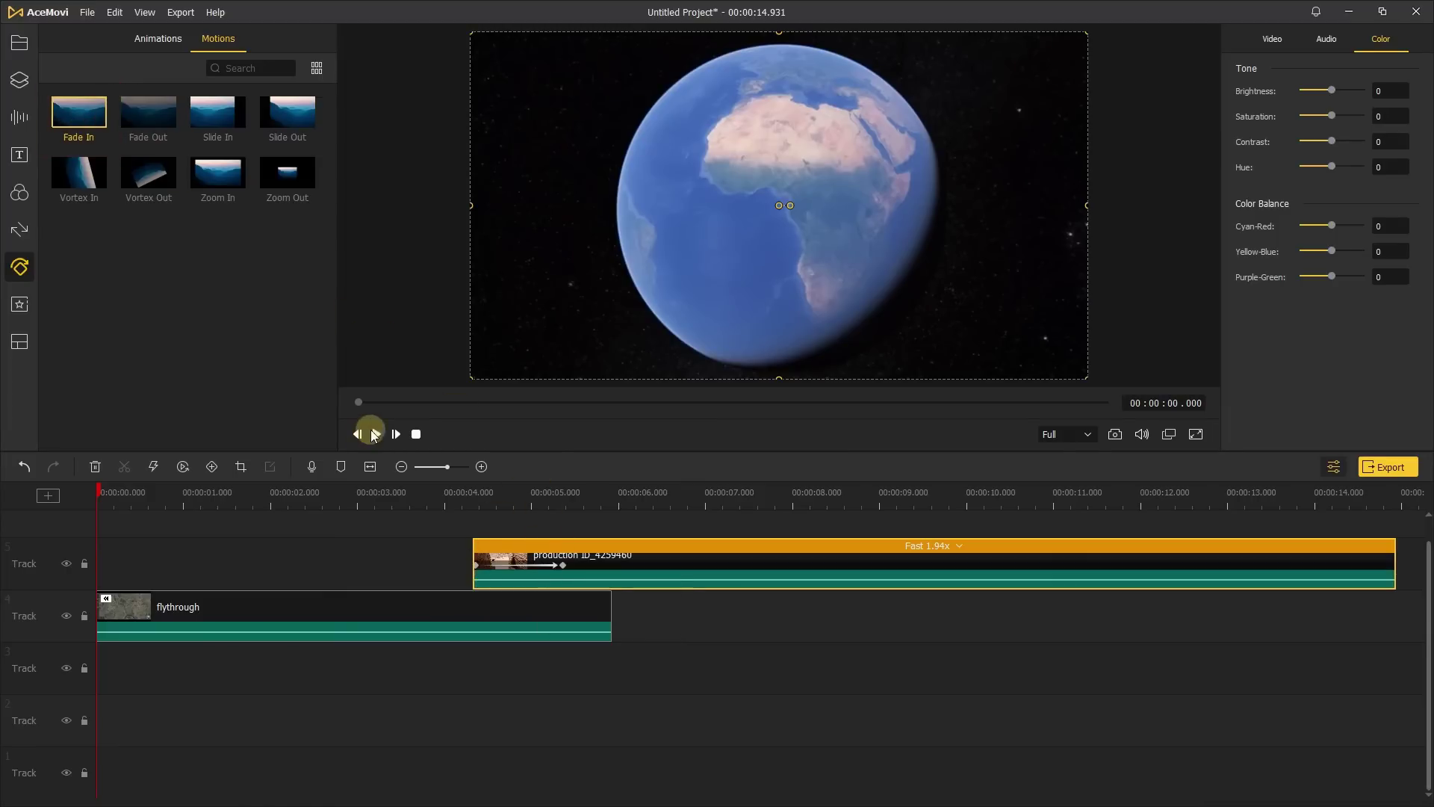
click(377, 434)
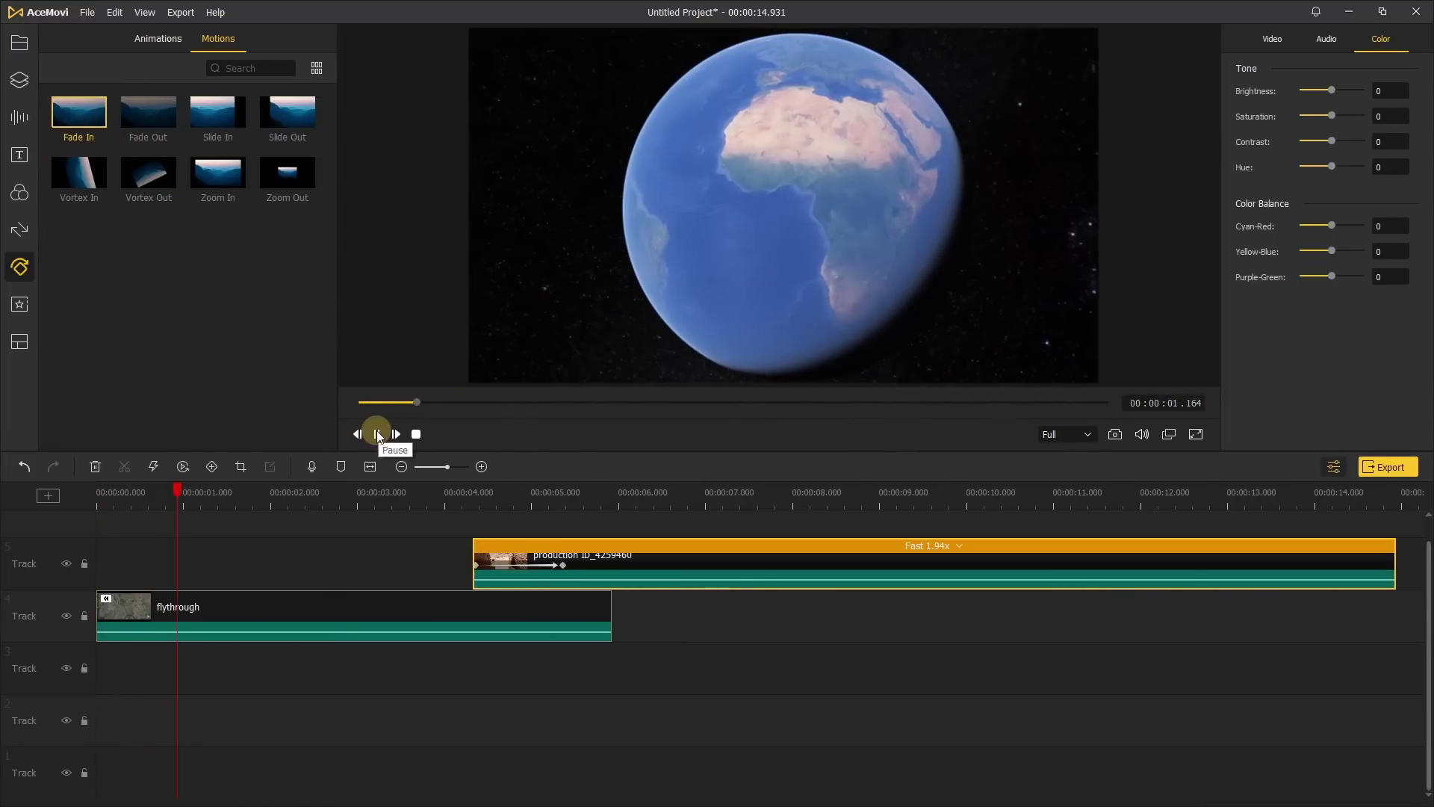